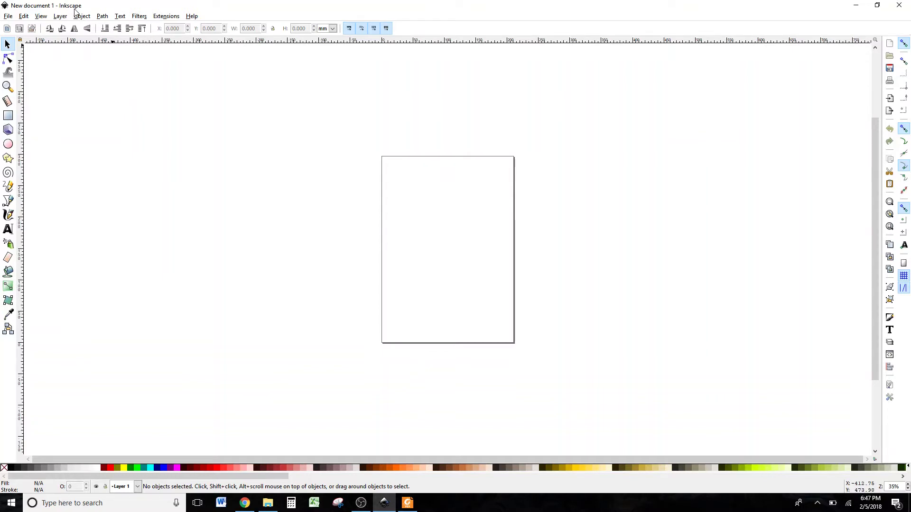
In Document Properties, set both the display units and the page-size units to inches
{"action": "left_click", "coordinate": [9, 17]}
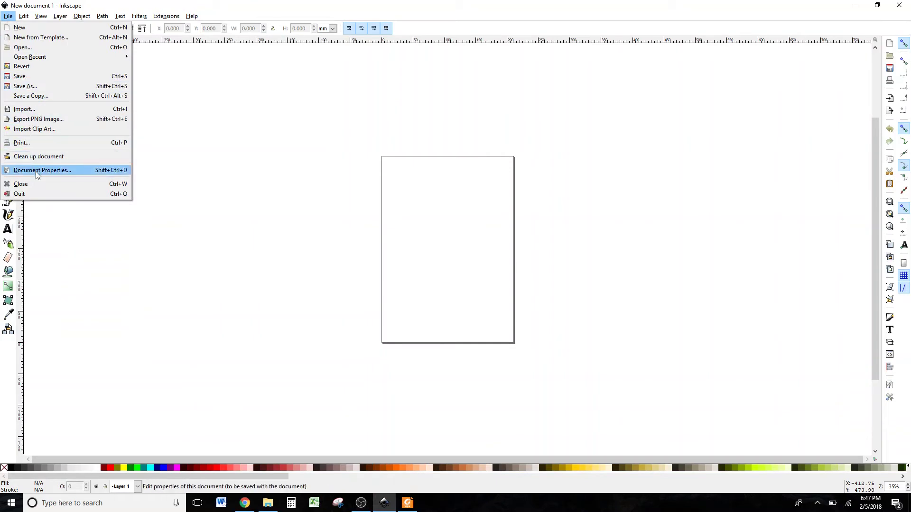
{"action": "left_click", "coordinate": [36, 170]}
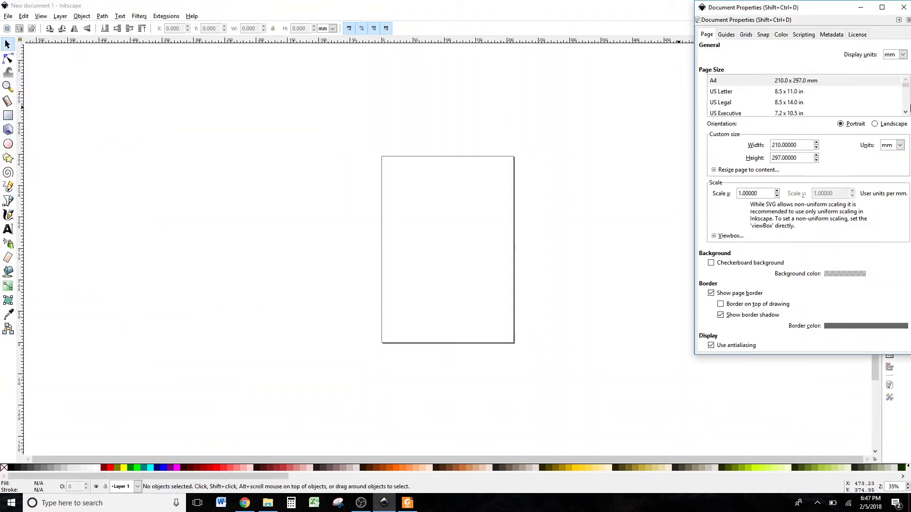
{"action": "left_click", "coordinate": [903, 56]}
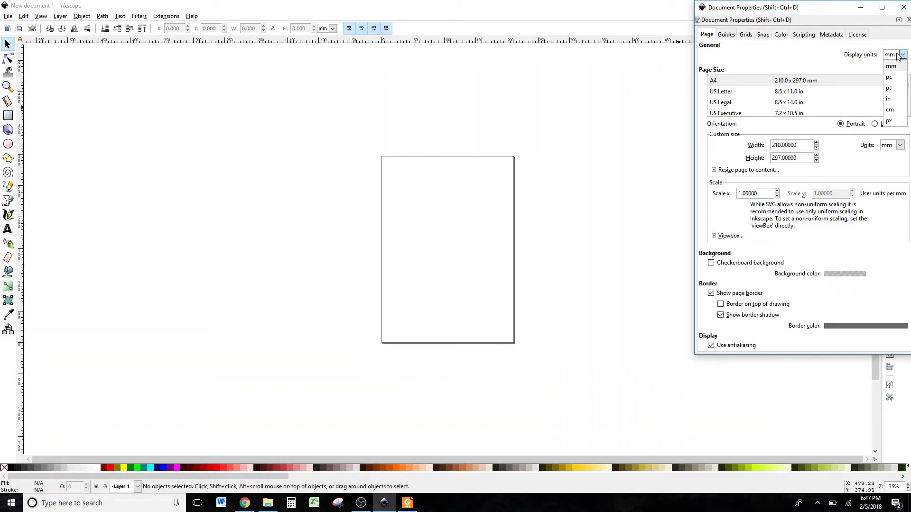
{"action": "left_click", "coordinate": [890, 99]}
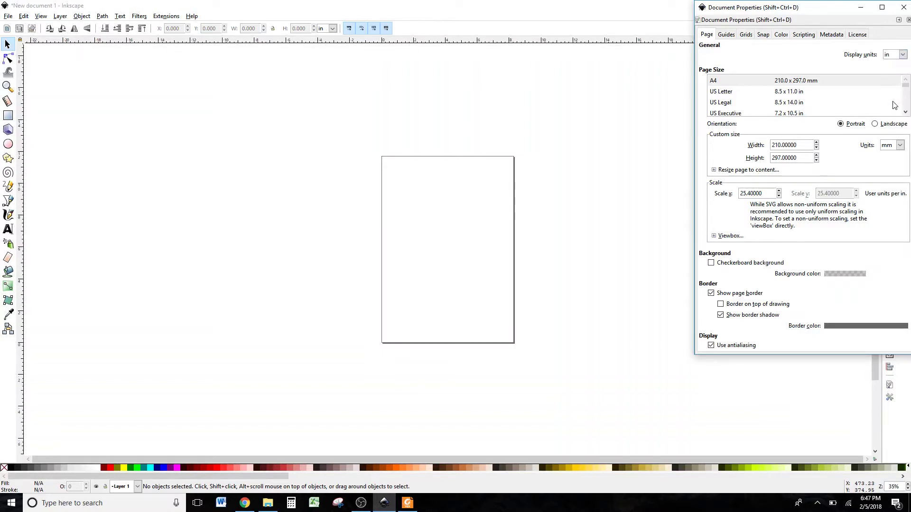
{"action": "left_click", "coordinate": [899, 145]}
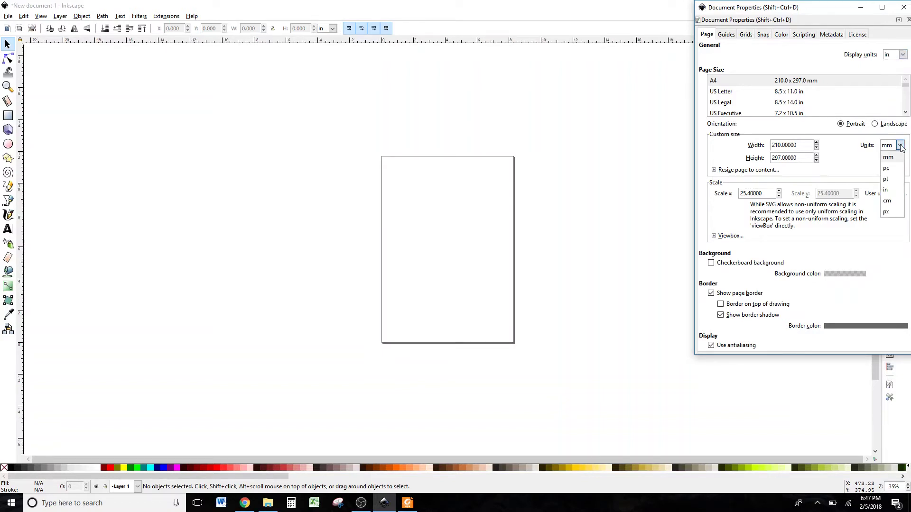
{"action": "left_click", "coordinate": [887, 191]}
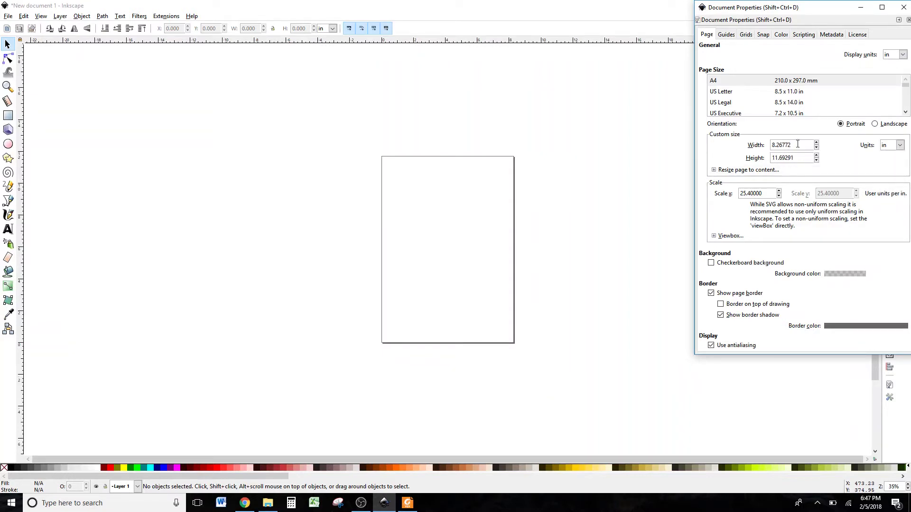
Set the page width and height to 12 in each, then close the dialog
{"action": "triple_click", "coordinate": [798, 144]}
{"action": "type", "text": "12"}
{"action": "triple_click", "coordinate": [798, 158]}
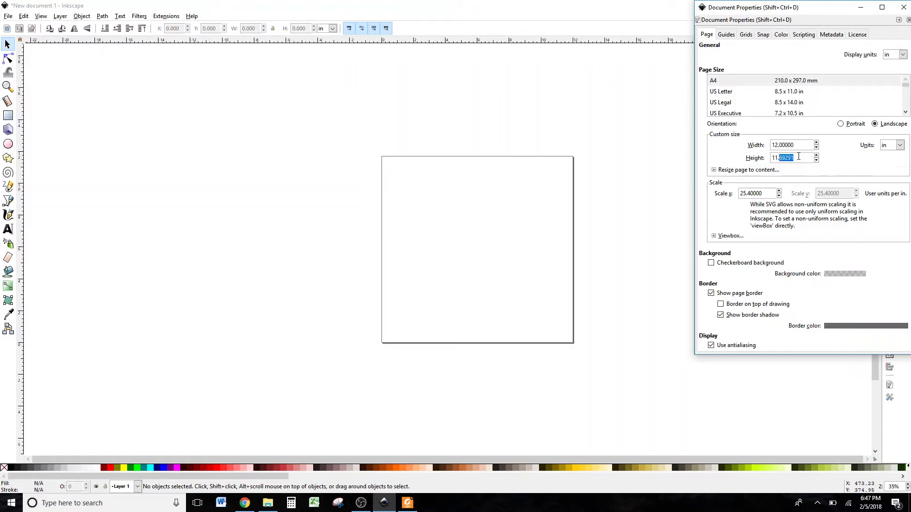
{"action": "type", "text": "12"}
{"action": "left_click", "coordinate": [636, 177]}
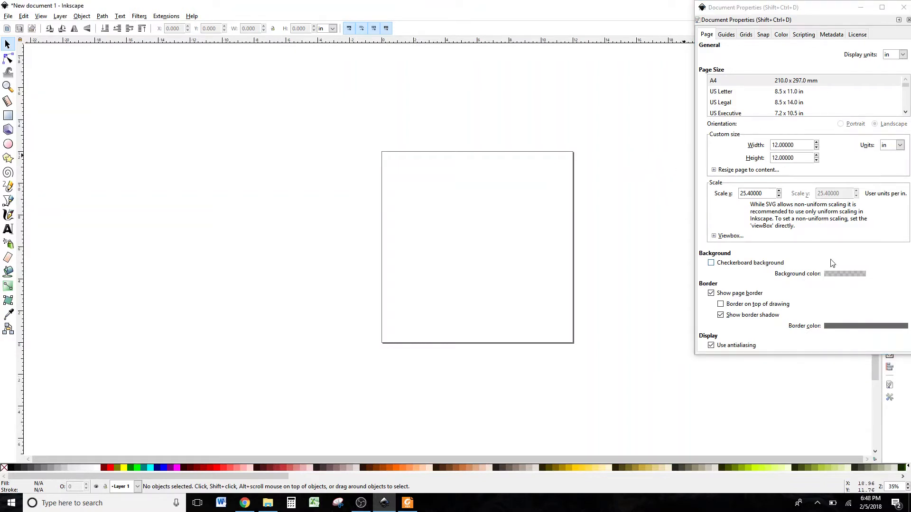
{"action": "left_click", "coordinate": [903, 7]}
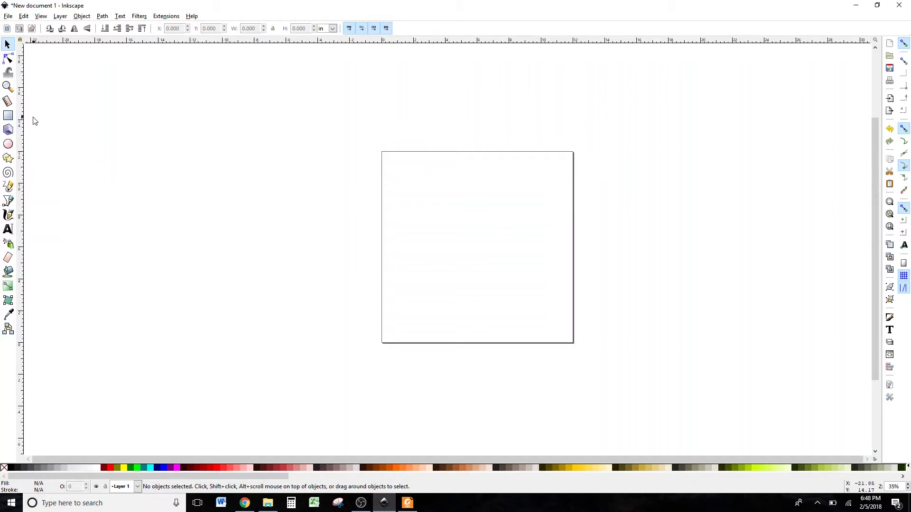
Draw a rectangle from the page's top-left corner to its bottom-right corner
{"action": "left_click", "coordinate": [8, 116]}
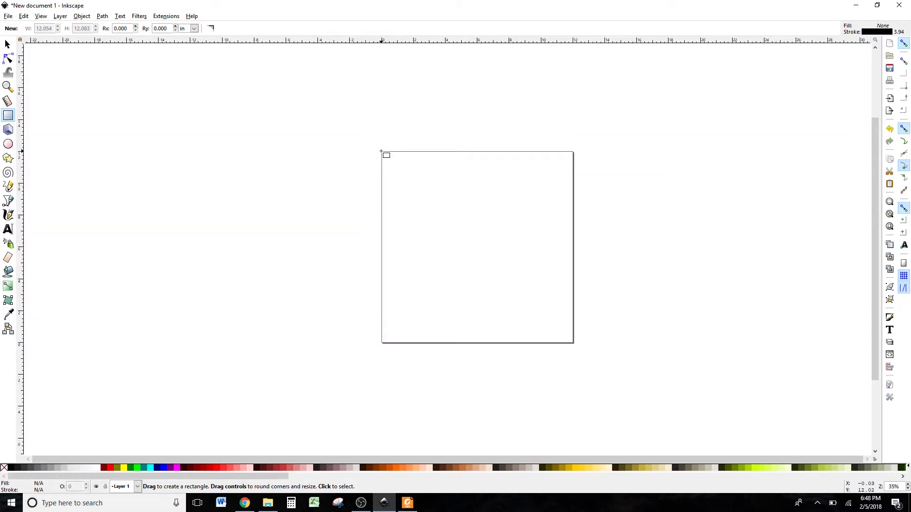
{"action": "left_click_drag", "start_coordinate": [381, 152], "coordinate": [574, 342]}
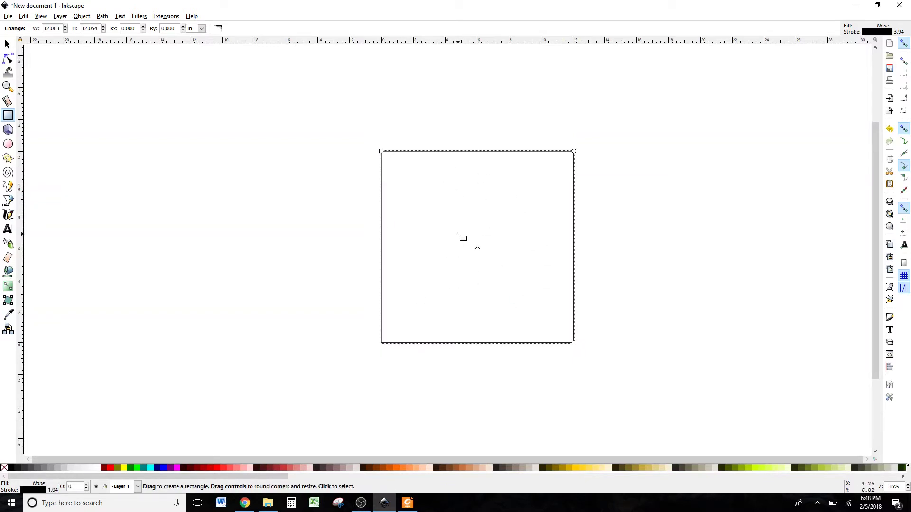
Verify in Fill and Stroke that the rectangle has no fill and a thin black outline, then deselect it
{"action": "left_click", "coordinate": [85, 18]}
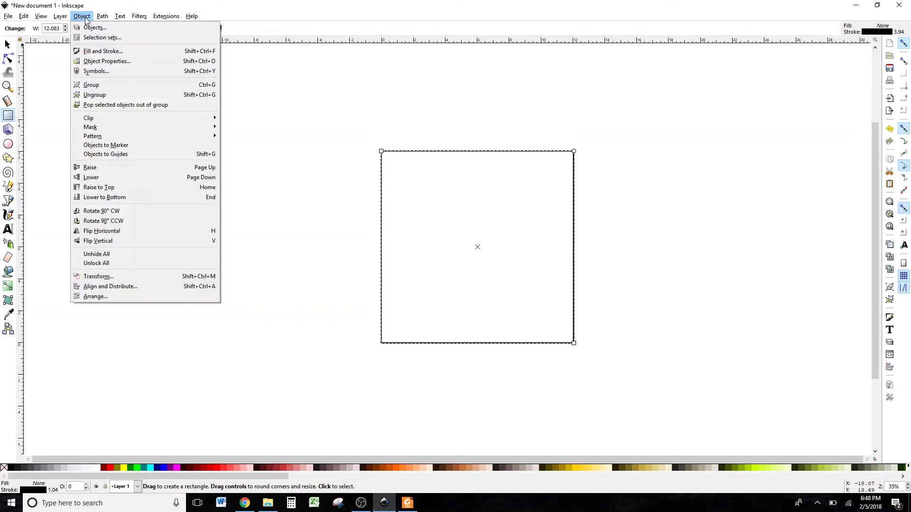
{"action": "left_click", "coordinate": [102, 50]}
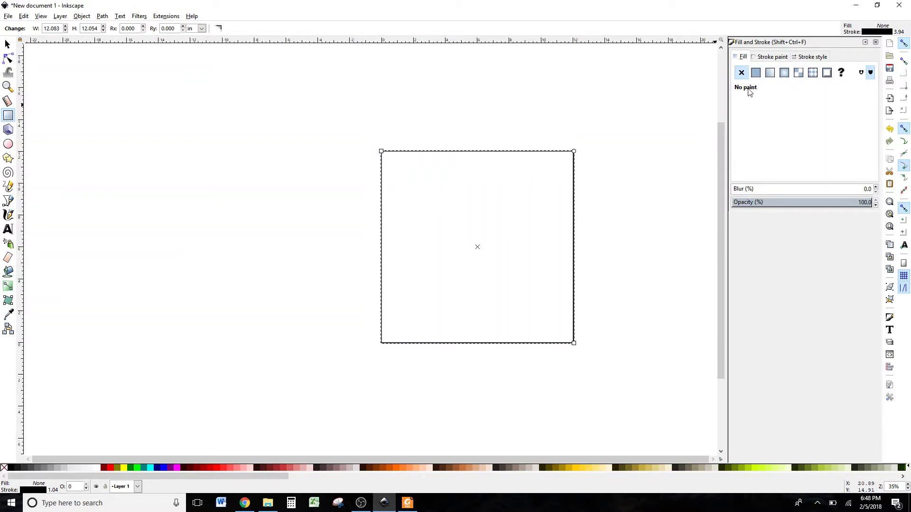
{"action": "left_click", "coordinate": [773, 58]}
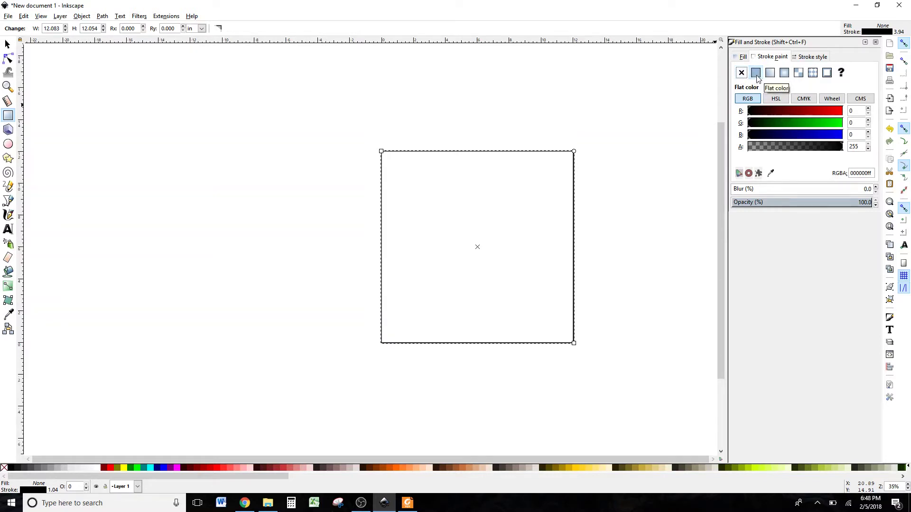
{"action": "left_click", "coordinate": [813, 59]}
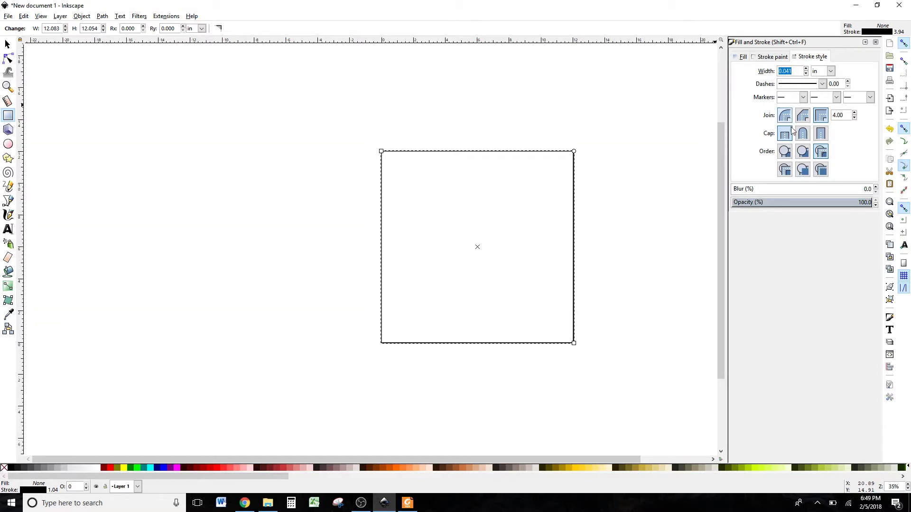
{"action": "left_click", "coordinate": [876, 41]}
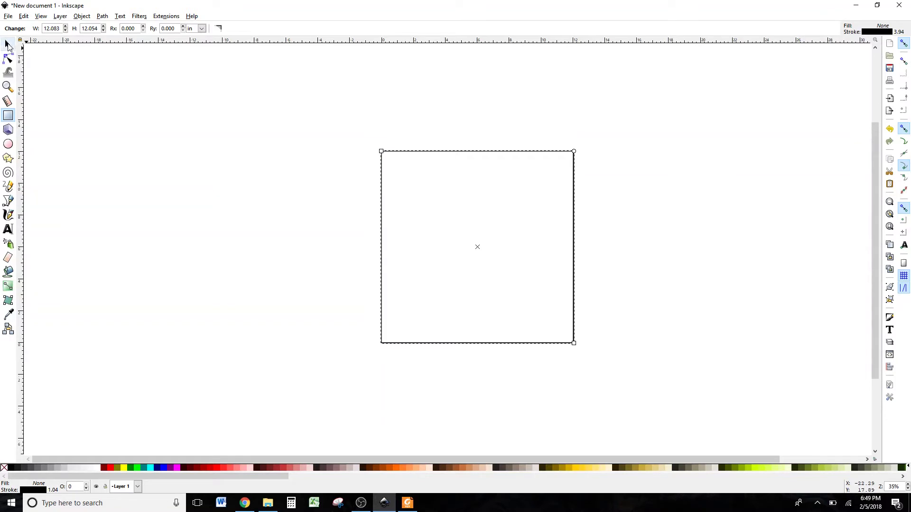
{"action": "left_click", "coordinate": [8, 44]}
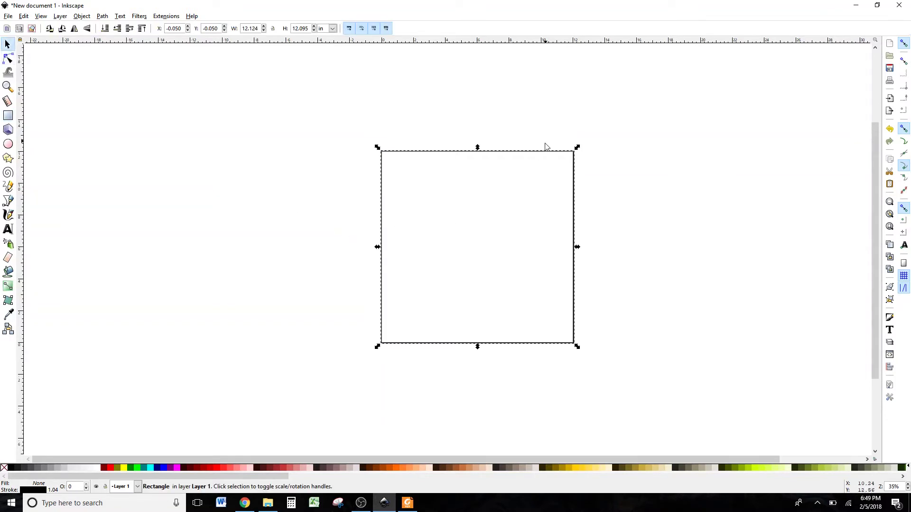
{"action": "left_click", "coordinate": [558, 123]}
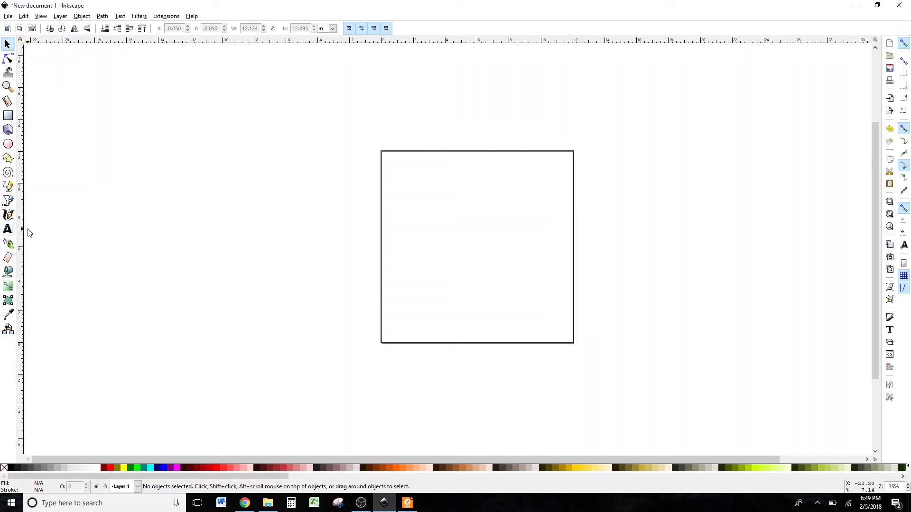
Set the Text tool to the Tahoma font at size 144
{"action": "left_click", "coordinate": [8, 230]}
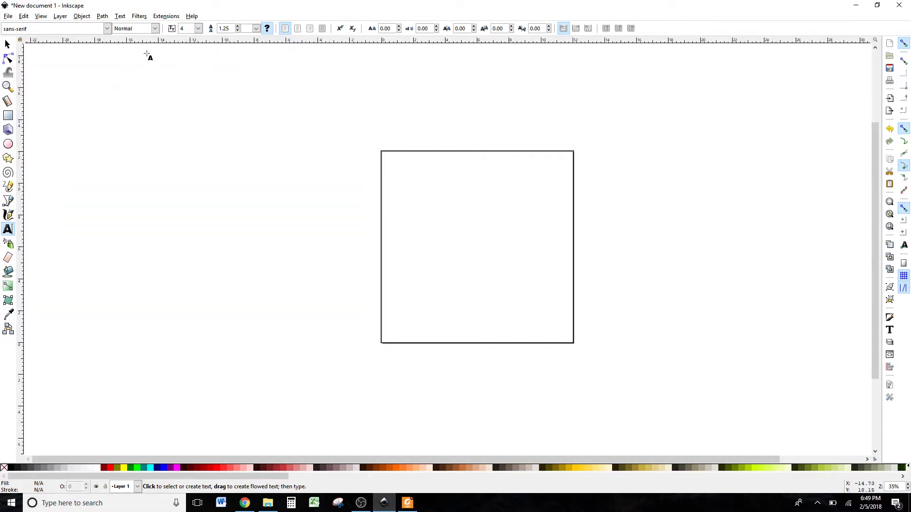
{"action": "left_click", "coordinate": [107, 28]}
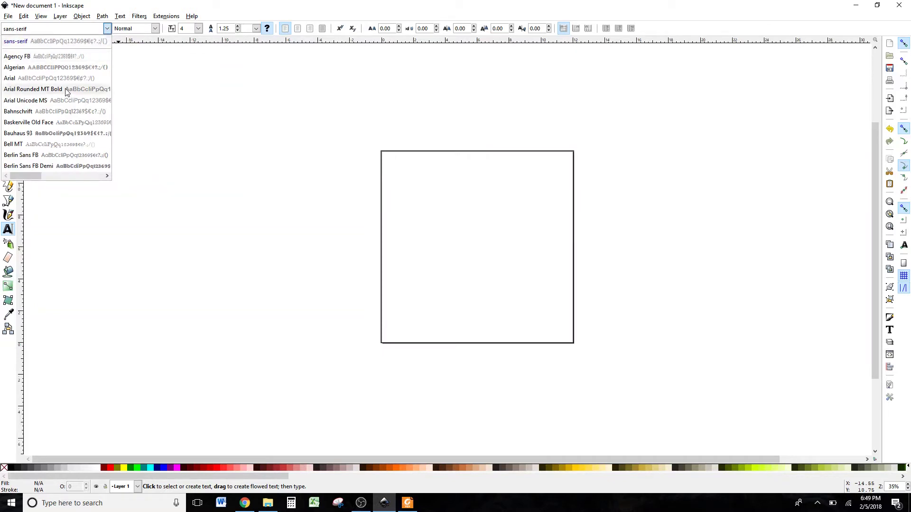
{"action": "left_click", "coordinate": [67, 91]}
{"action": "left_click", "coordinate": [107, 28]}
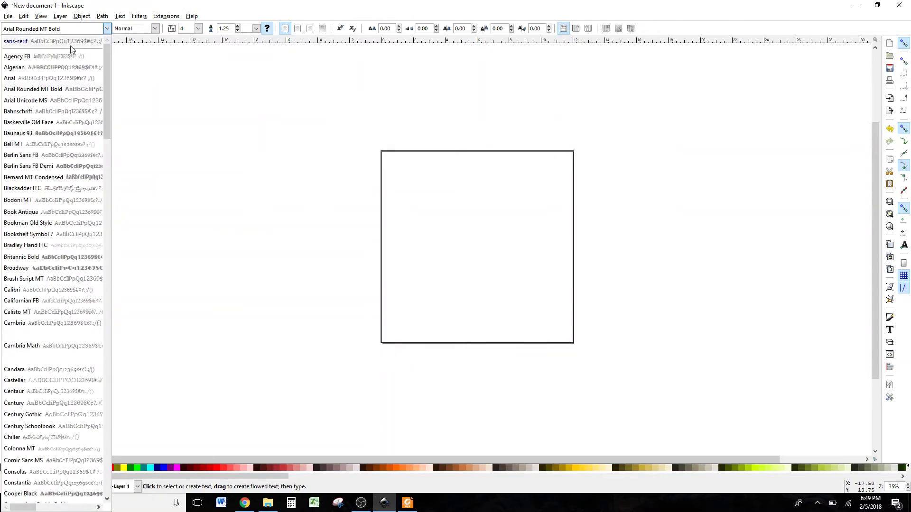
{"action": "scroll", "coordinate": [49, 73], "scroll_direction": "down", "scroll_amount": 20}
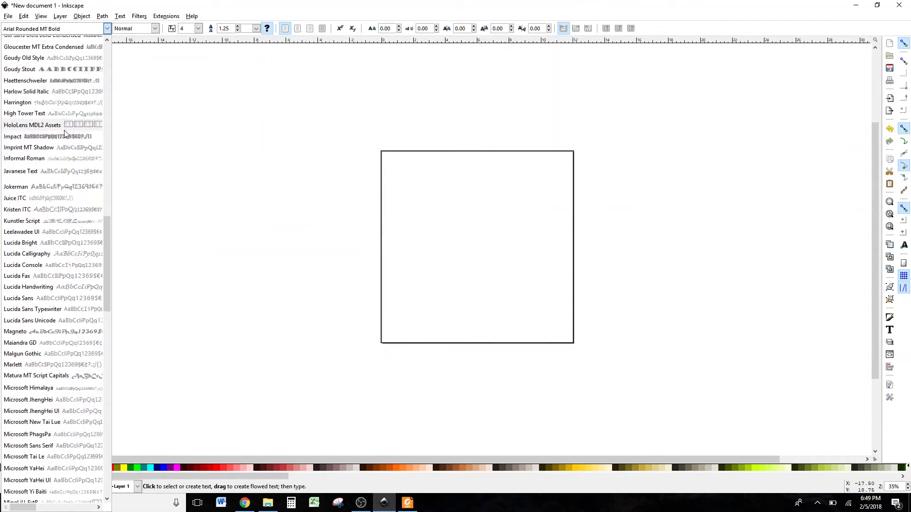
{"action": "scroll", "coordinate": [65, 133], "scroll_direction": "down", "scroll_amount": 20}
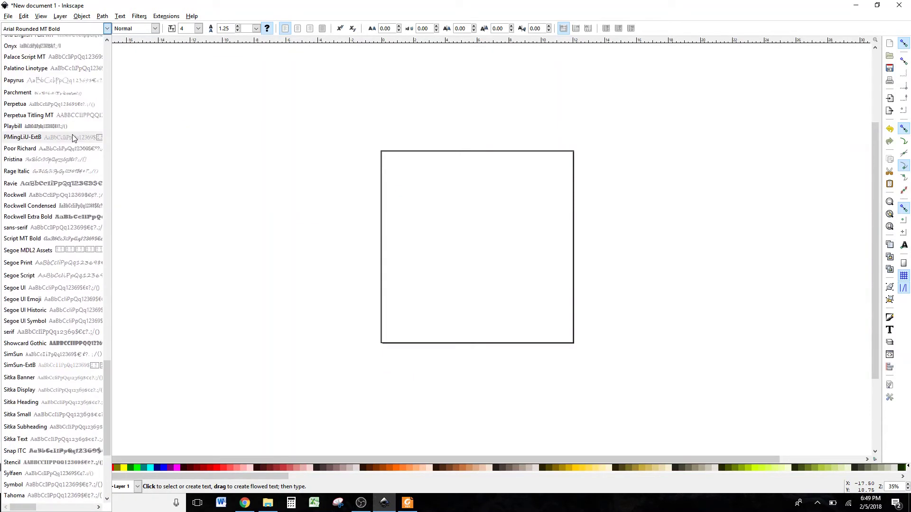
{"action": "scroll", "coordinate": [72, 136], "scroll_direction": "down", "scroll_amount": 6}
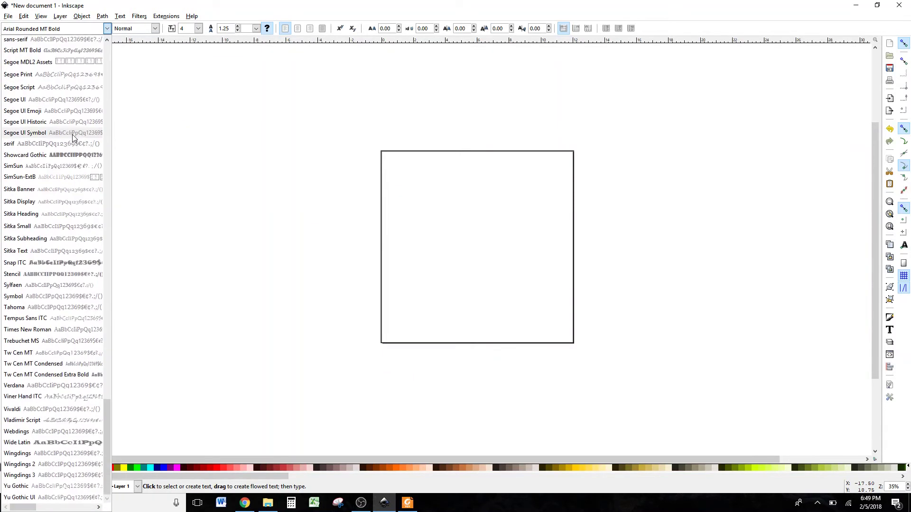
{"action": "left_click", "coordinate": [13, 308]}
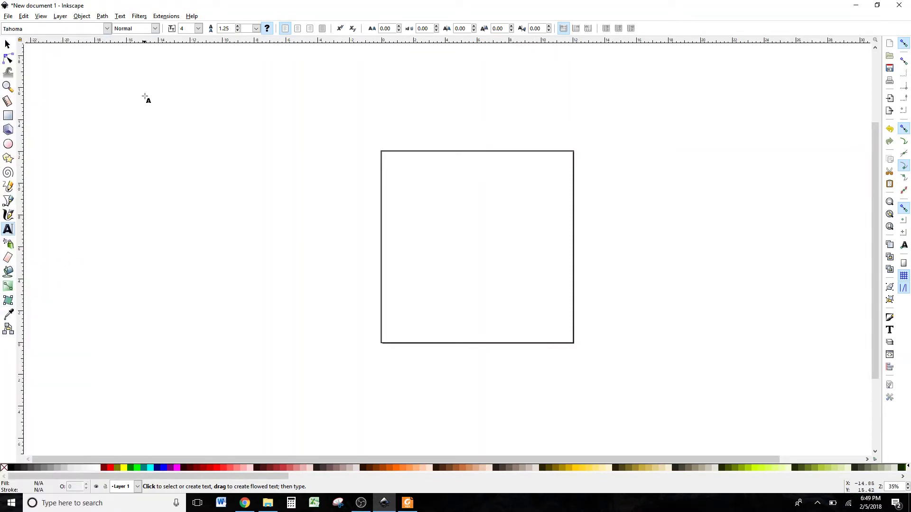
{"action": "left_click", "coordinate": [198, 29]}
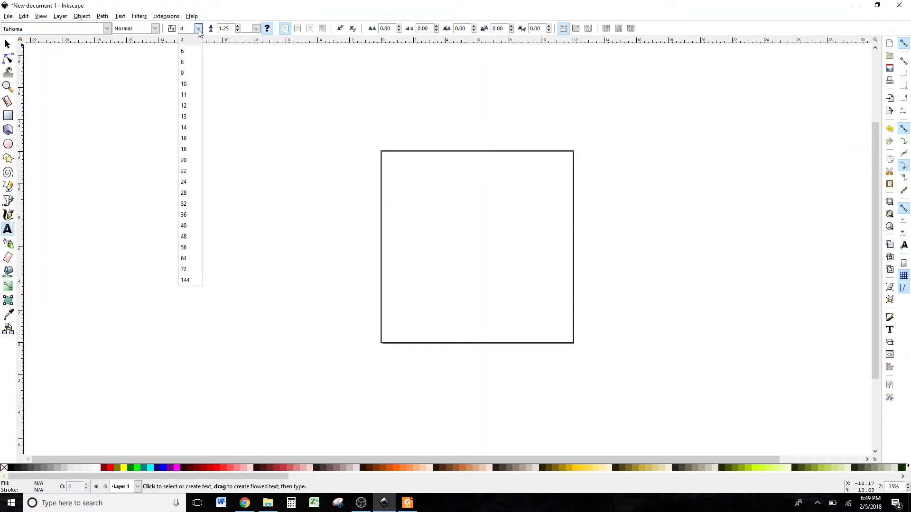
{"action": "left_click", "coordinate": [187, 281]}
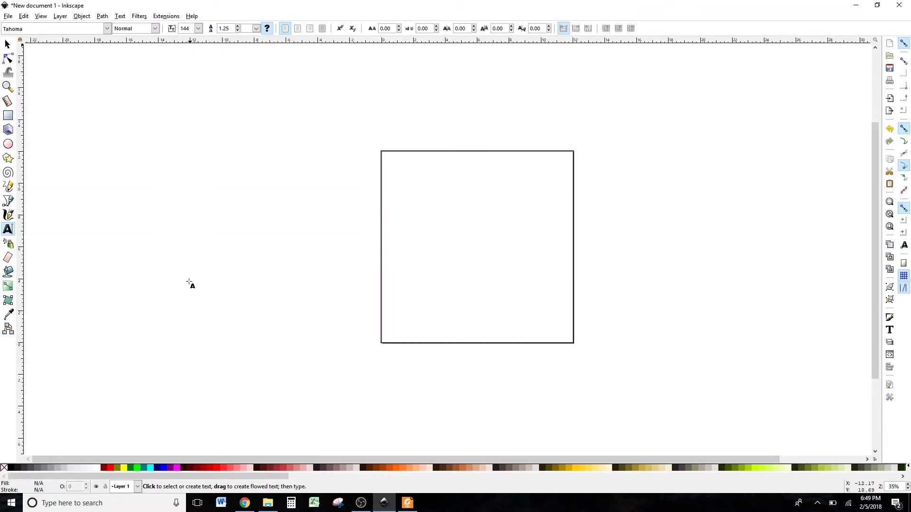
Type 'Muffin' in the square's upper part and '2005 - 2018' on a separate line below
{"action": "left_click", "coordinate": [410, 207]}
{"action": "type", "text": "My"}
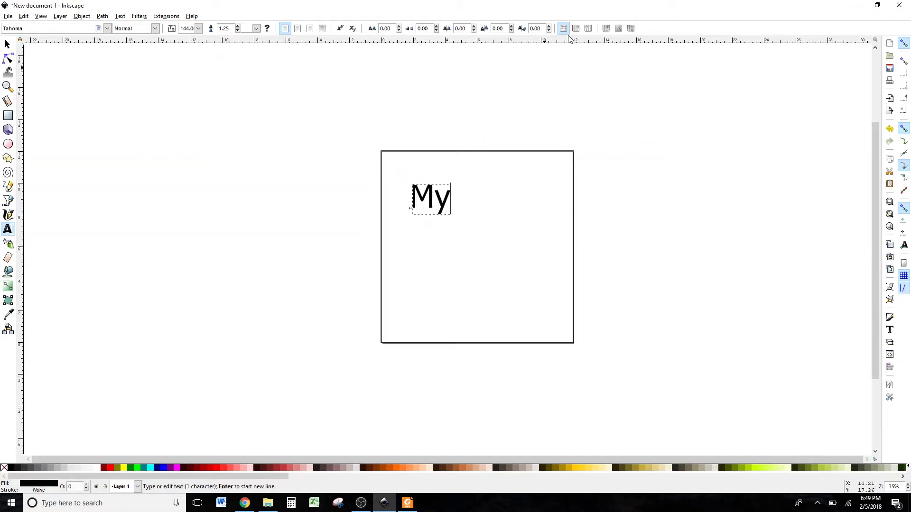
{"action": "type", "text": "uffin"}
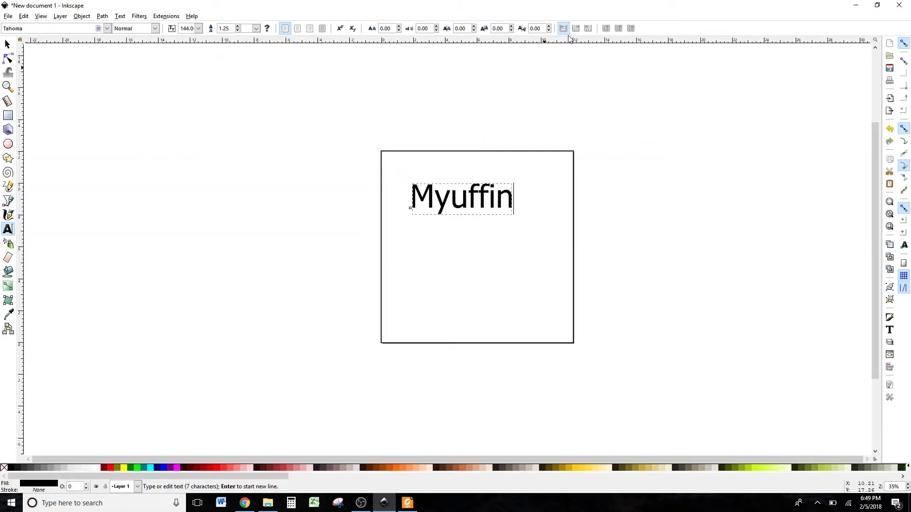
{"action": "key", "text": "BackSpace"}
{"action": "key", "text": "BackSpace"}
{"action": "key", "text": "BackSpace"}
{"action": "key", "text": "BackSpace"}
{"action": "key", "text": "BackSpace"}
{"action": "key", "text": "BackSpace"}
{"action": "key", "text": "BackSpace"}
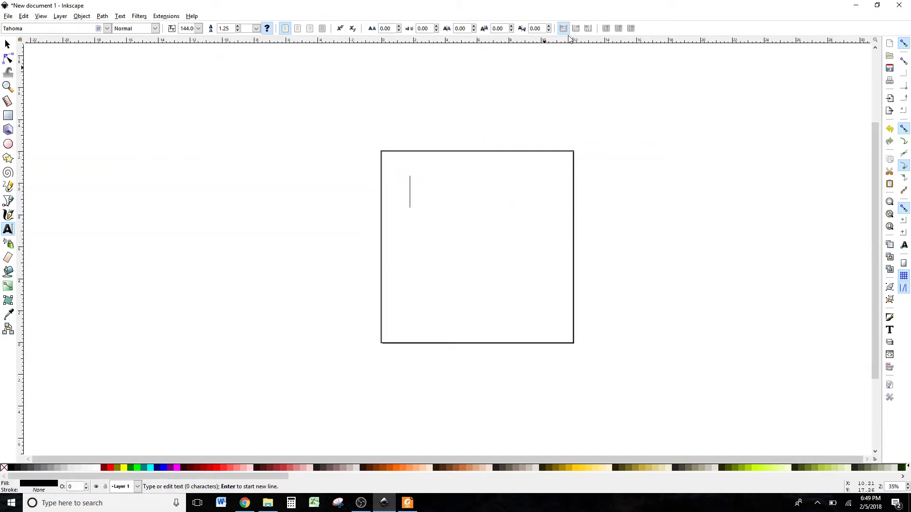
{"action": "type", "text": "Muffin"}
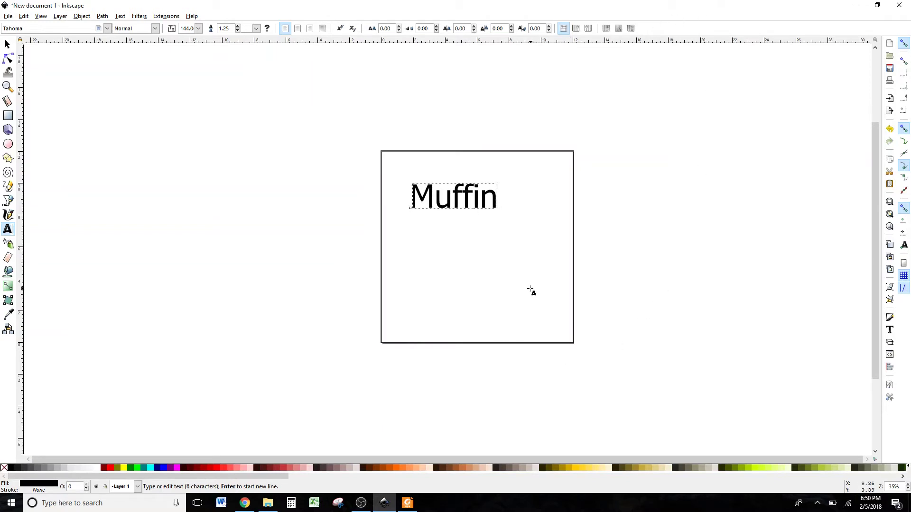
{"action": "left_click", "coordinate": [425, 266]}
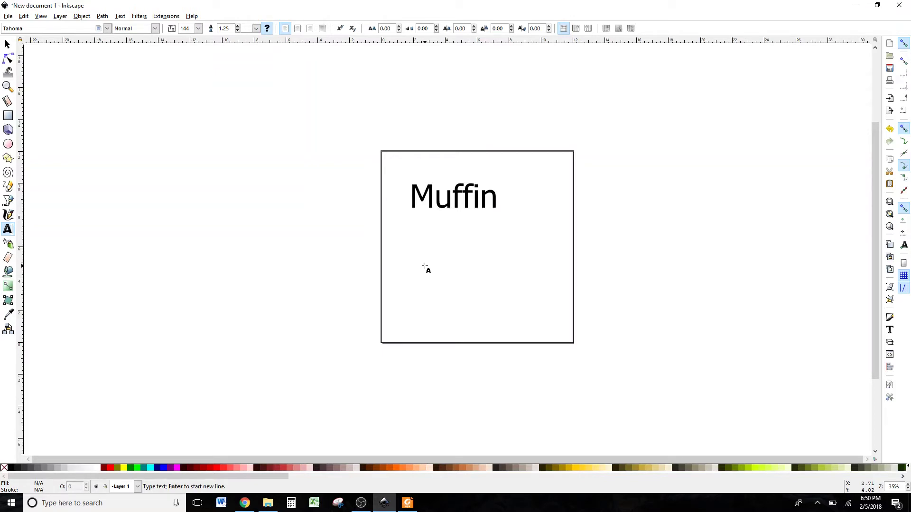
{"action": "type", "text": "200"}
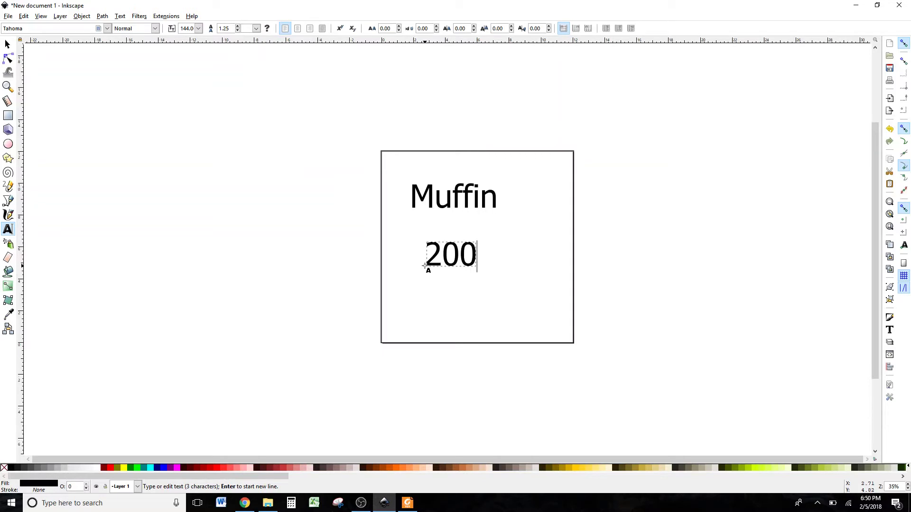
{"action": "type", "text": "5 - 2018"}
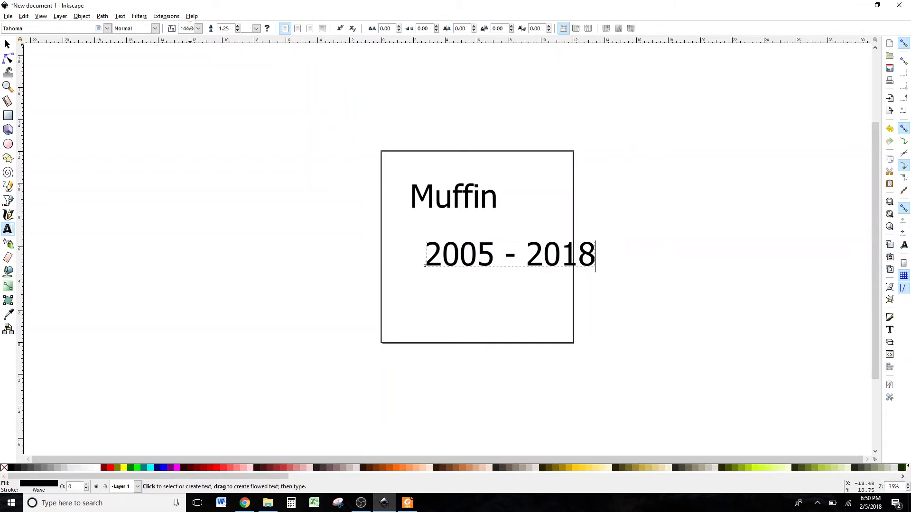
Change the font size of '2005 - 2018' to 120
{"action": "left_click_drag", "start_coordinate": [193, 28], "coordinate": [179, 33]}
{"action": "type", "text": "1000"}
{"action": "key", "text": "Return"}
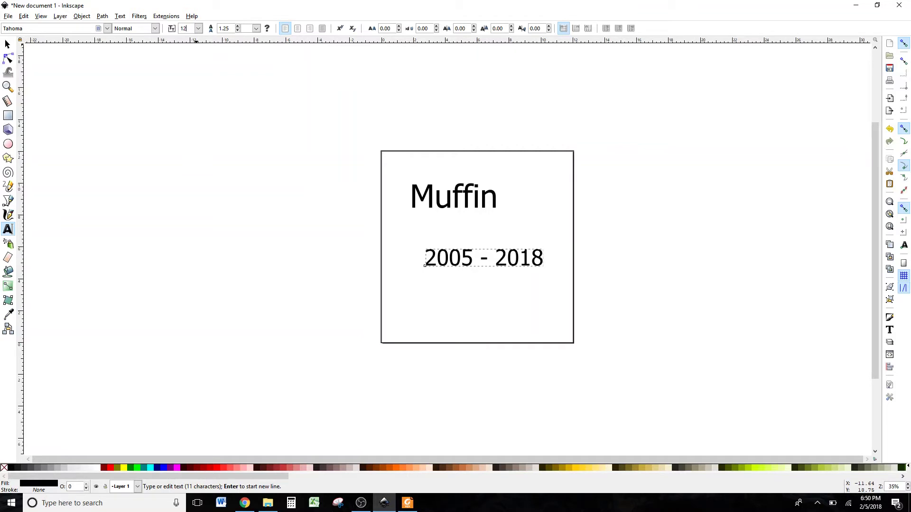
{"action": "type", "text": "120"}
{"action": "key", "text": "Return"}
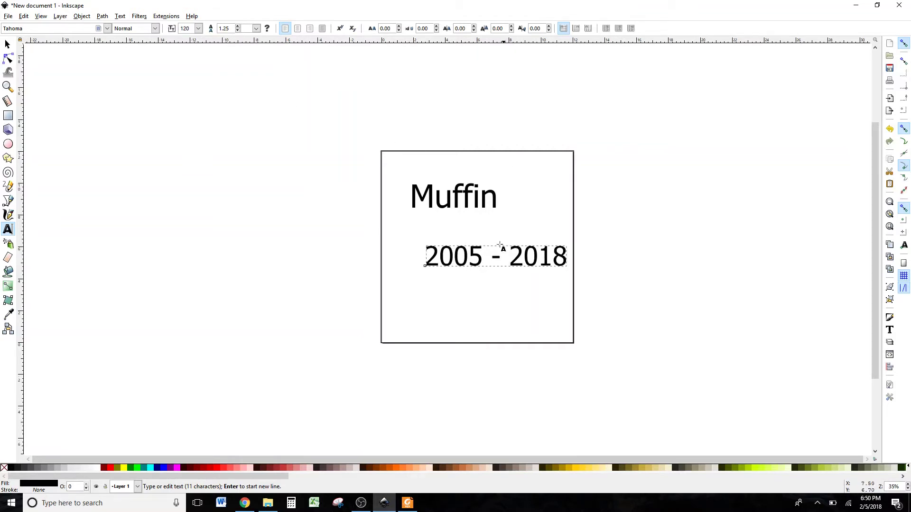
Set 'Muffin' to 200 pt font size and return to the Selector tool
{"action": "left_click", "coordinate": [463, 198]}
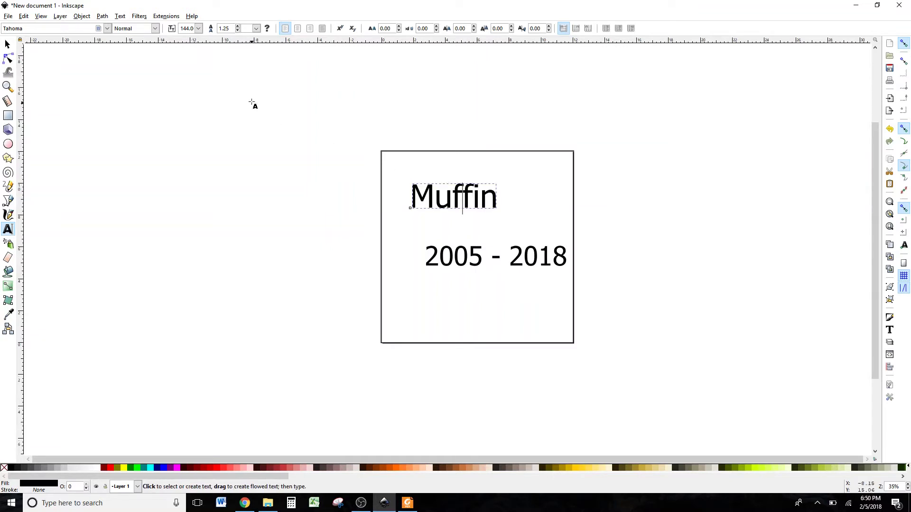
{"action": "double_click", "coordinate": [193, 29]}
{"action": "type", "text": "200"}
{"action": "key", "text": "Return"}
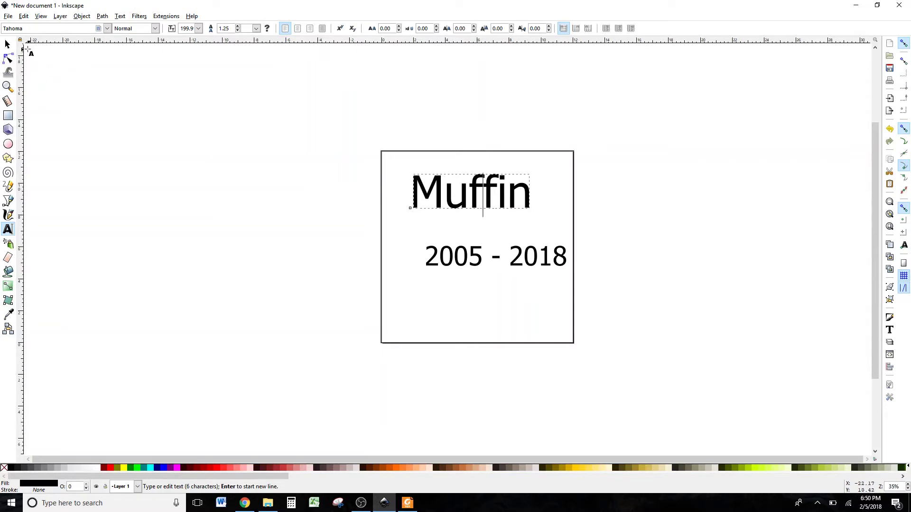
{"action": "left_click", "coordinate": [8, 46]}
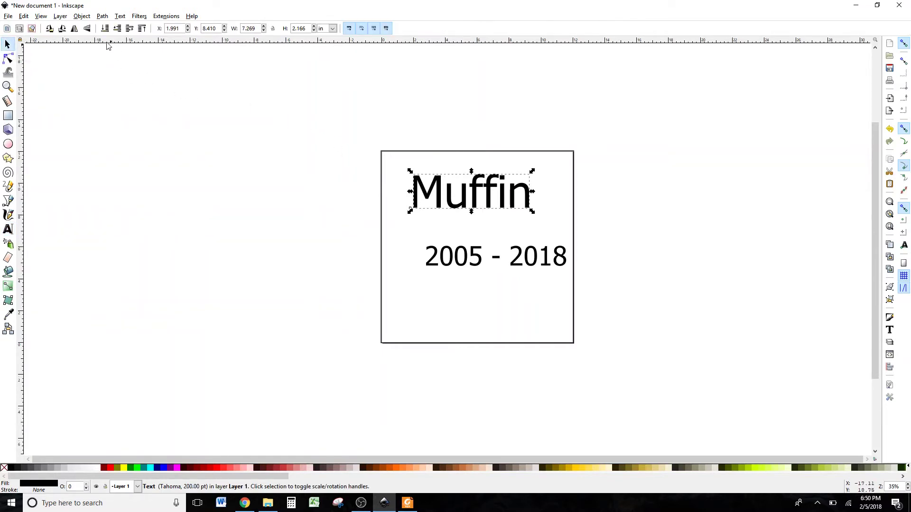
{"action": "left_click", "coordinate": [82, 17]}
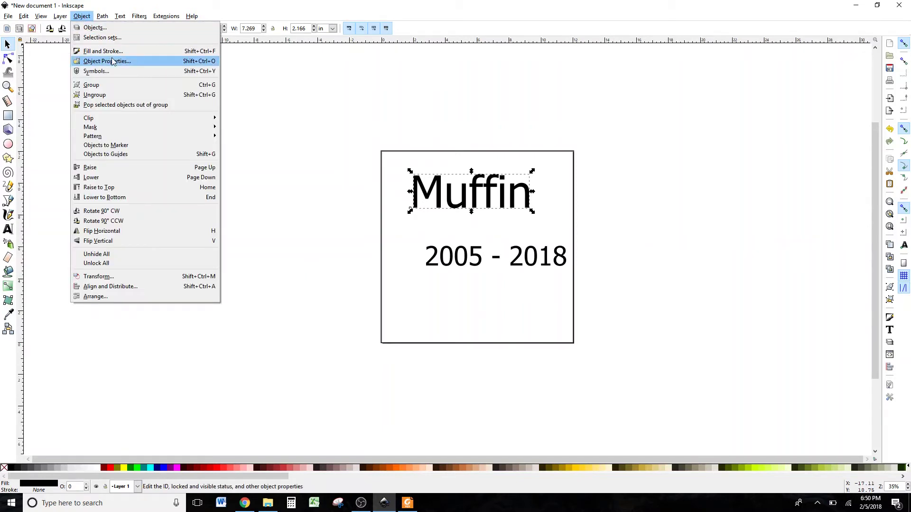
Open Align and Distribute with Relative to set to First selected
{"action": "left_click", "coordinate": [136, 286]}
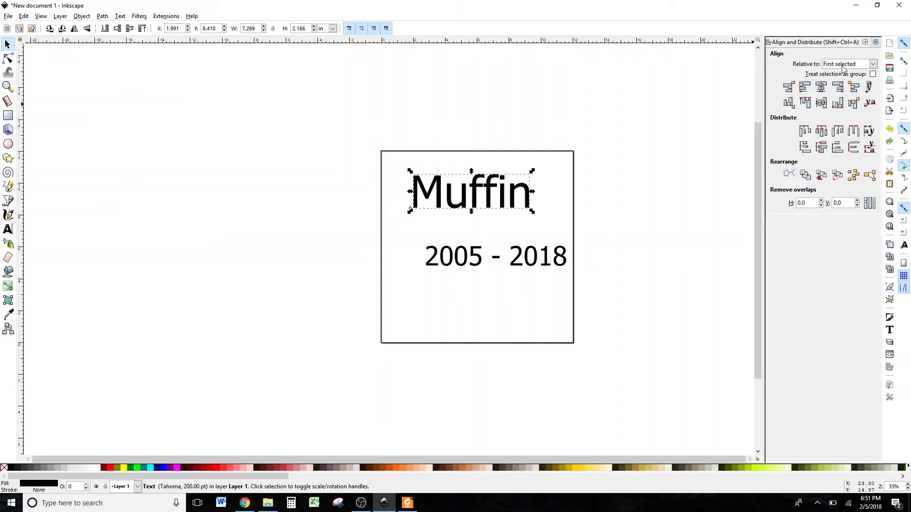
{"action": "left_click", "coordinate": [872, 64]}
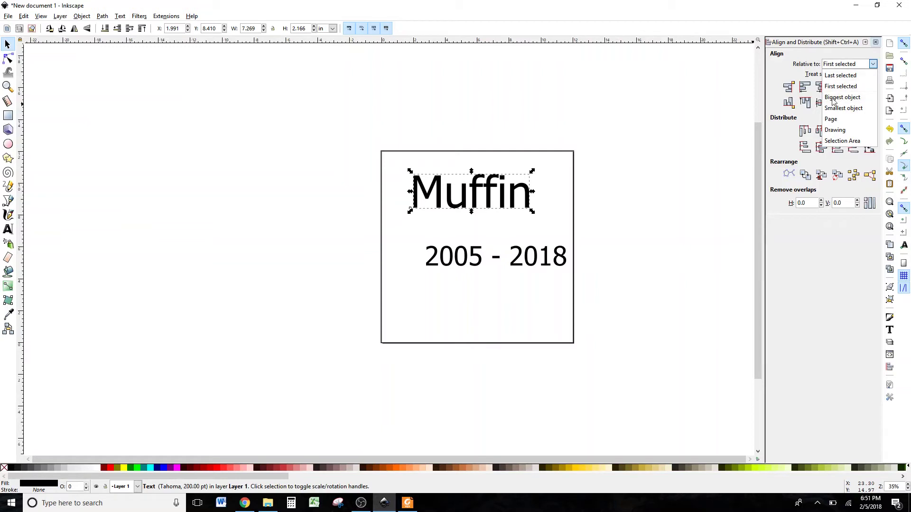
{"action": "left_click", "coordinate": [774, 70]}
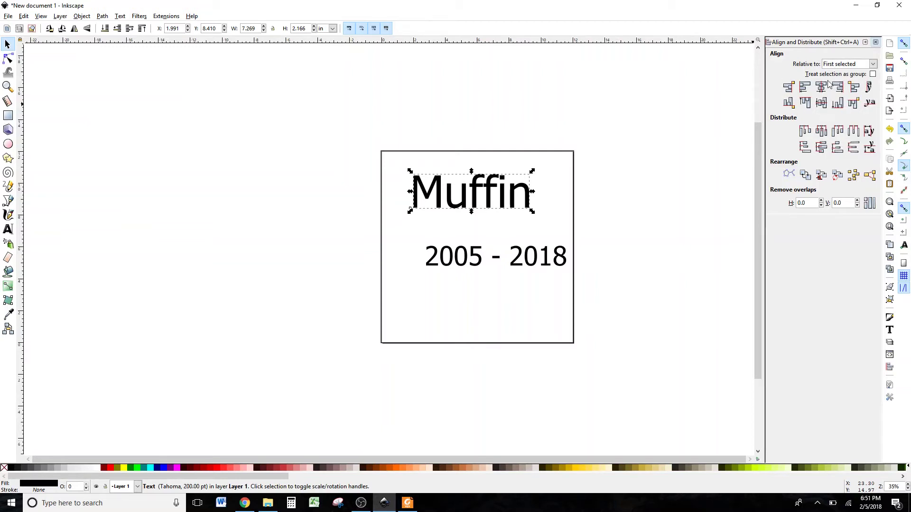
Center 'Muffin' horizontally and vertically within the square rectangle
{"action": "left_click", "coordinate": [608, 183]}
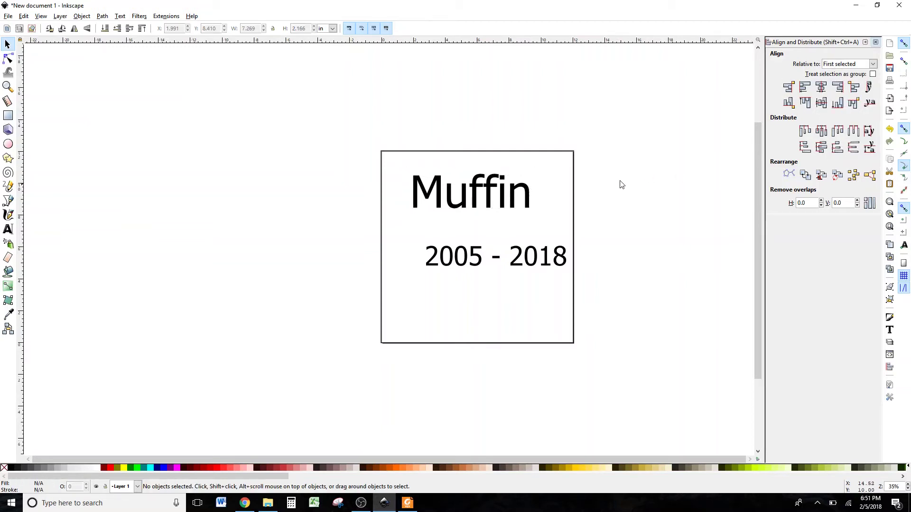
{"action": "left_click", "coordinate": [574, 173]}
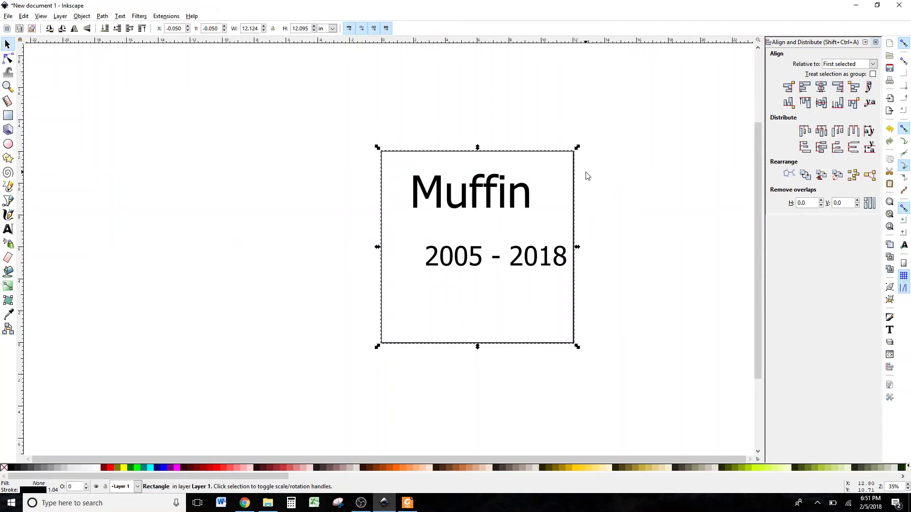
{"action": "key", "text": "shift"}
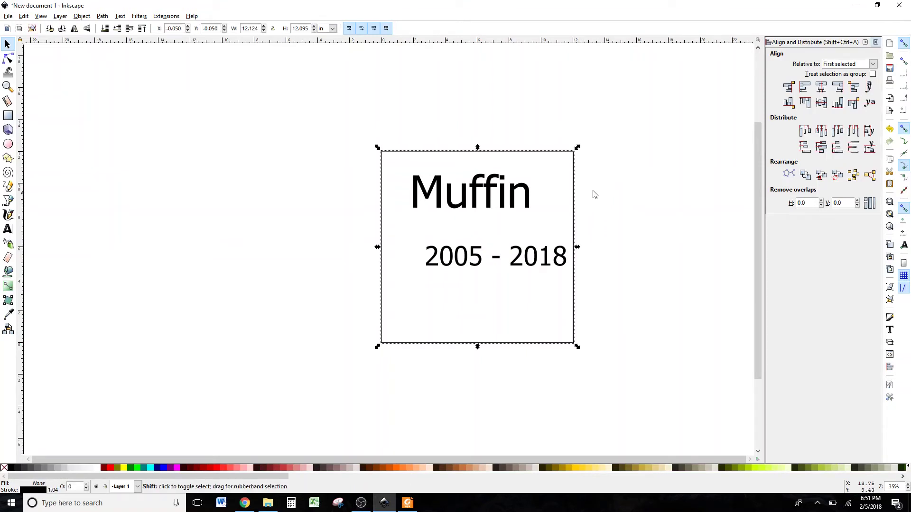
{"action": "left_click", "coordinate": [494, 198], "text": "shift"}
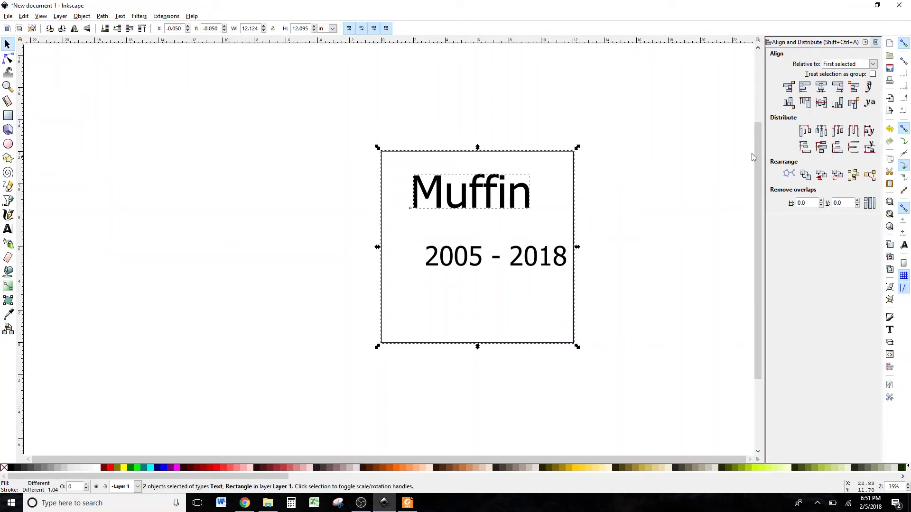
{"action": "left_click", "coordinate": [822, 90]}
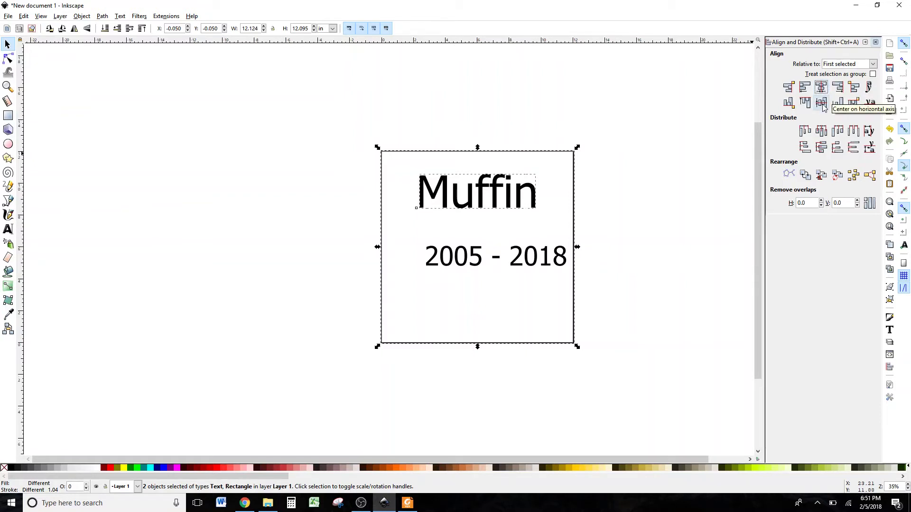
{"action": "left_click", "coordinate": [822, 103]}
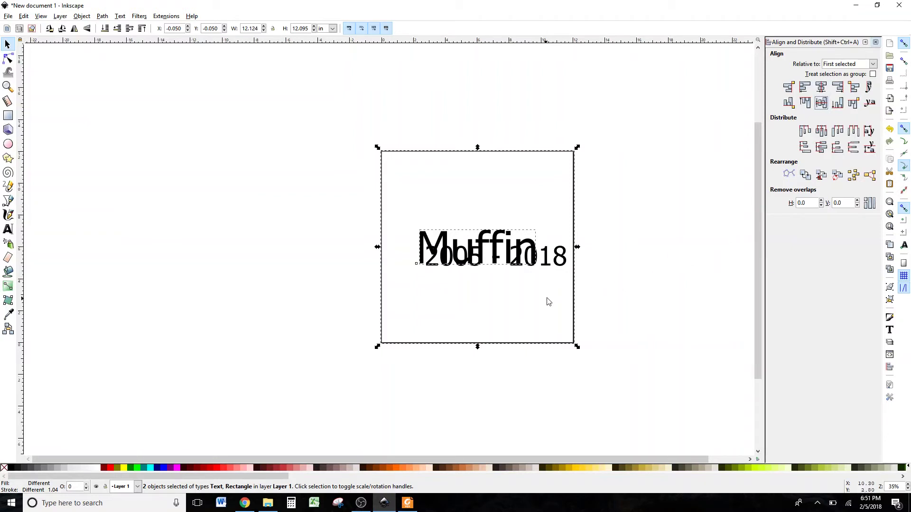
Center the '2005 - 2018' text horizontally within the square rectangle
{"action": "left_click", "coordinate": [610, 256]}
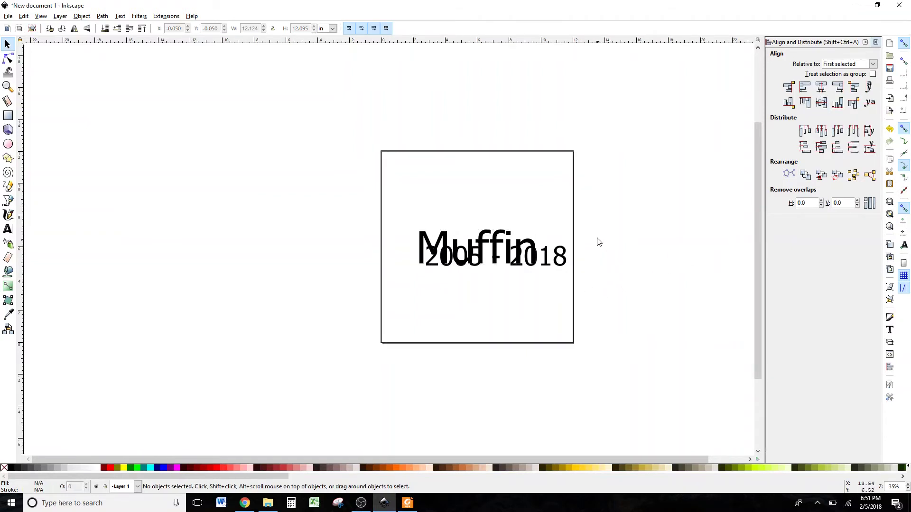
{"action": "left_click", "coordinate": [575, 224]}
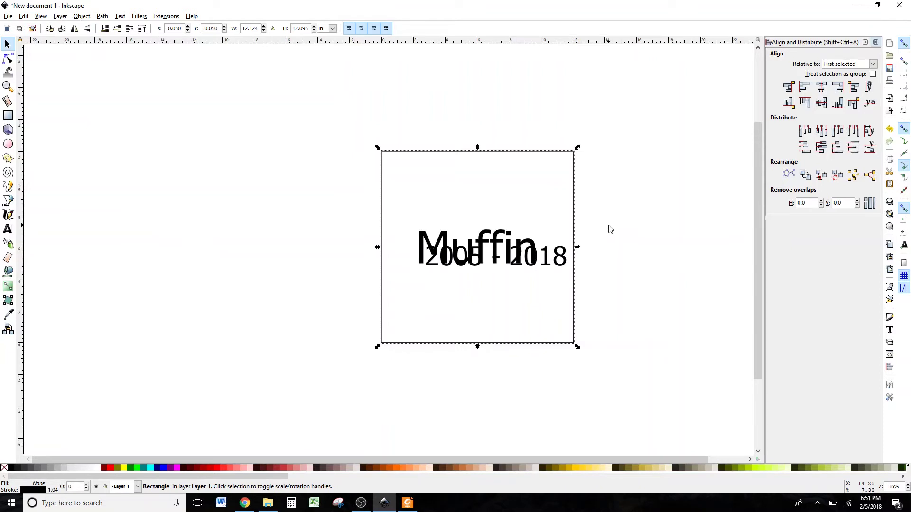
{"action": "left_click", "coordinate": [558, 257], "text": "shift"}
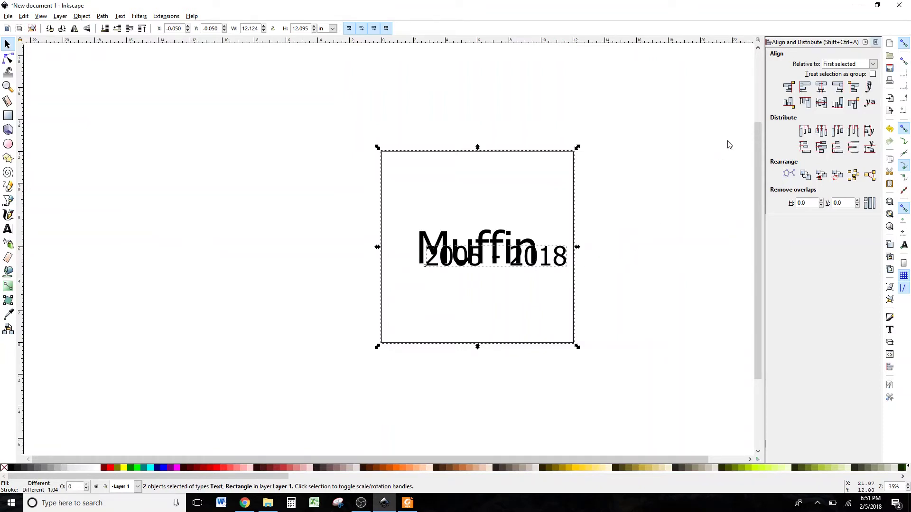
{"action": "left_click", "coordinate": [821, 87]}
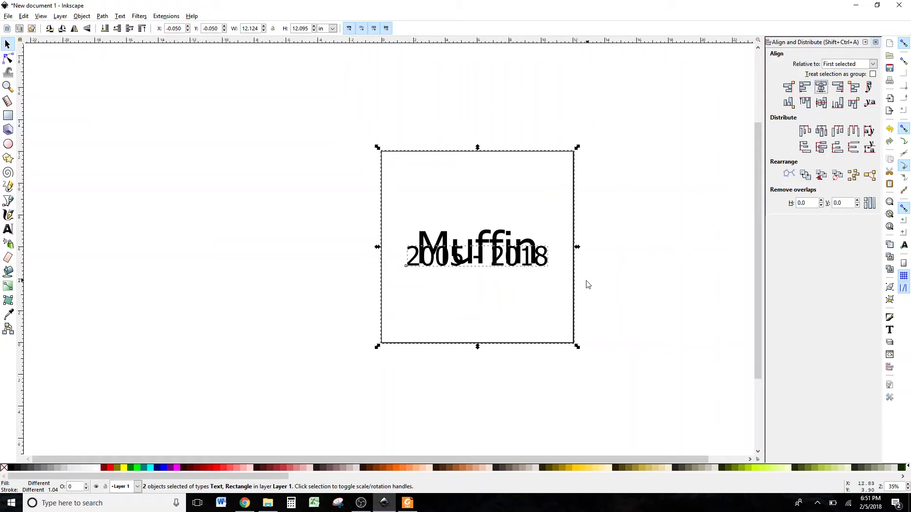
{"action": "left_click", "coordinate": [627, 222]}
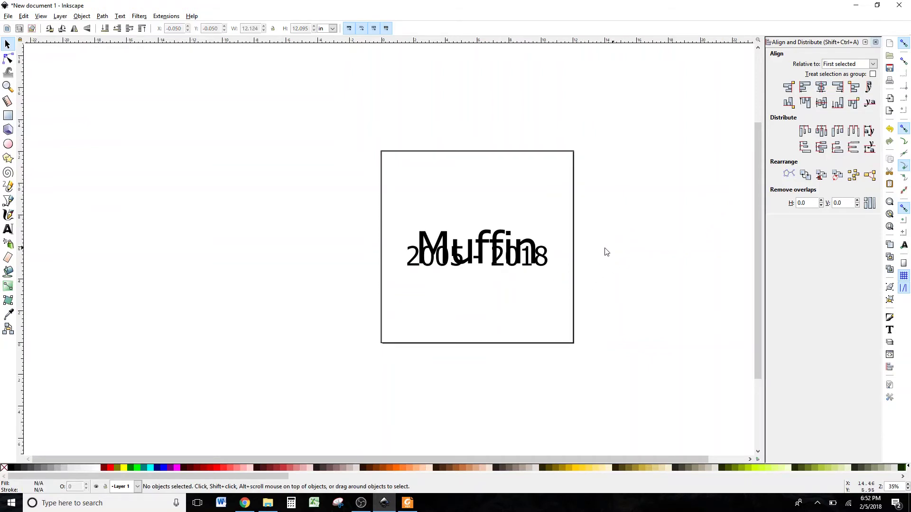
Nudge '2005 - 2018' down five arrow-key steps so it sits beneath 'Muffin'
{"action": "left_click", "coordinate": [546, 265]}
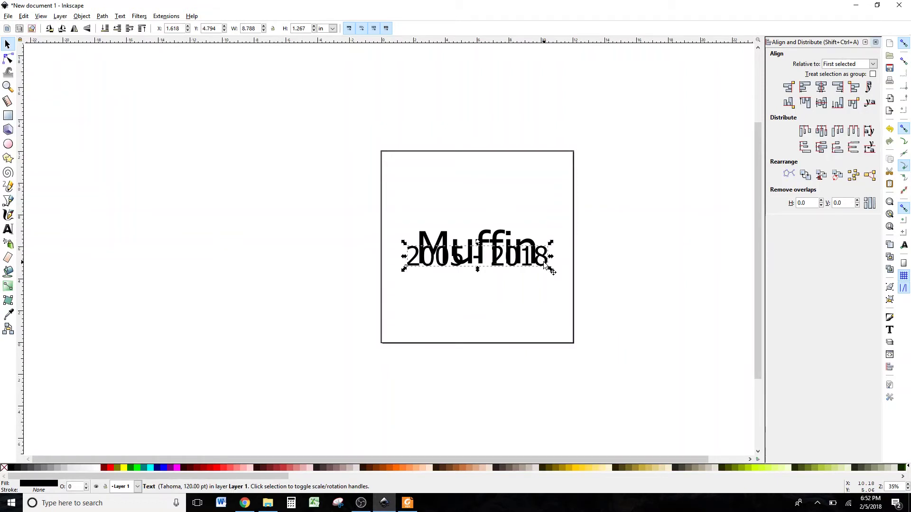
{"action": "key", "text": "Down"}
{"action": "key", "text": "Down"}
{"action": "key", "text": "Down"}
{"action": "key", "text": "Down"}
{"action": "key", "text": "Down"}
{"action": "key", "text": "Down"}
{"action": "key", "text": "Down"}
{"action": "key", "text": "Down"}
{"action": "key", "text": "Down"}
{"action": "key", "text": "Down"}
{"action": "key", "text": "Down"}
{"action": "key", "text": "Down"}
{"action": "key", "text": "Down"}
{"action": "key", "text": "Down"}
{"action": "key", "text": "Down"}
{"action": "key", "text": "Down"}
{"action": "key", "text": "Down"}
{"action": "key", "text": "Down"}
{"action": "key", "text": "Down"}
{"action": "key", "text": "Down"}
{"action": "key", "text": "Down"}
{"action": "key", "text": "Down"}
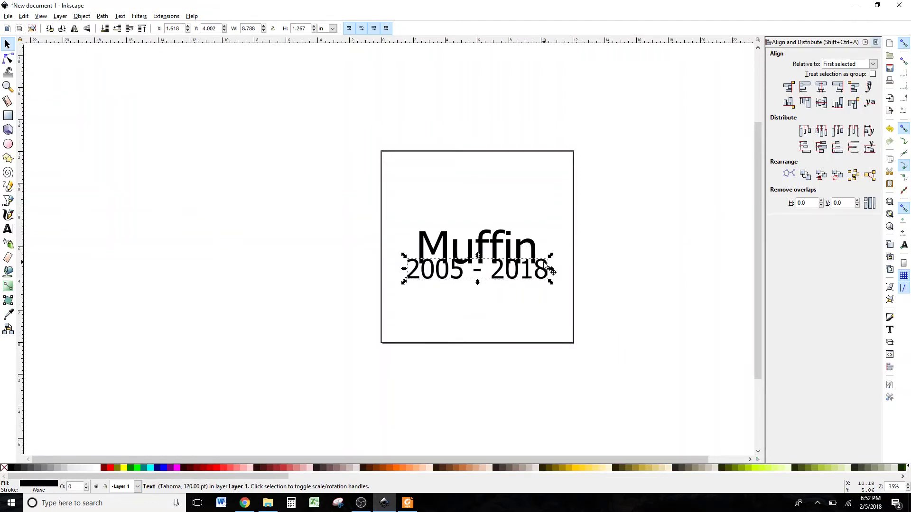
{"action": "key", "text": "Down"}
{"action": "key", "text": "Down"}
{"action": "key", "text": "Down"}
{"action": "key", "text": "Down"}
{"action": "key", "text": "Down"}
{"action": "key", "text": "Down"}
{"action": "key", "text": "Down"}
{"action": "key", "text": "Down"}
{"action": "key", "text": "Down"}
{"action": "key", "text": "Down"}
{"action": "key", "text": "Down"}
{"action": "key", "text": "Down"}
{"action": "key", "text": "Down"}
{"action": "key", "text": "Down"}
{"action": "key", "text": "Down"}
{"action": "key", "text": "Down"}
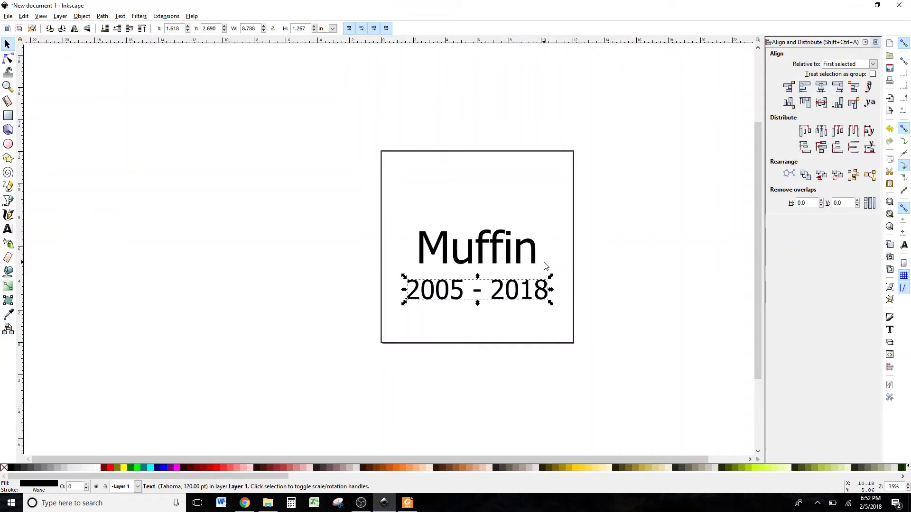
{"action": "key", "text": "Down"}
{"action": "key", "text": "Down"}
{"action": "key", "text": "Down"}
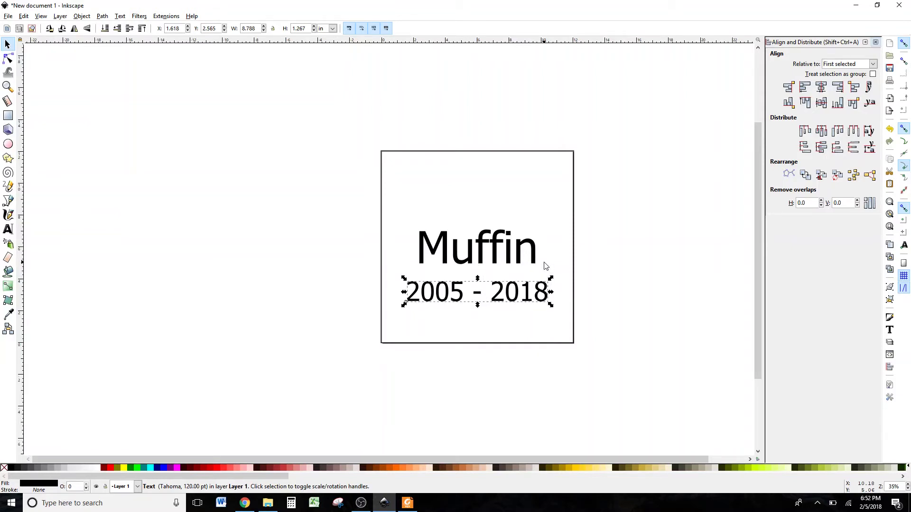
{"action": "key", "text": "Down"}
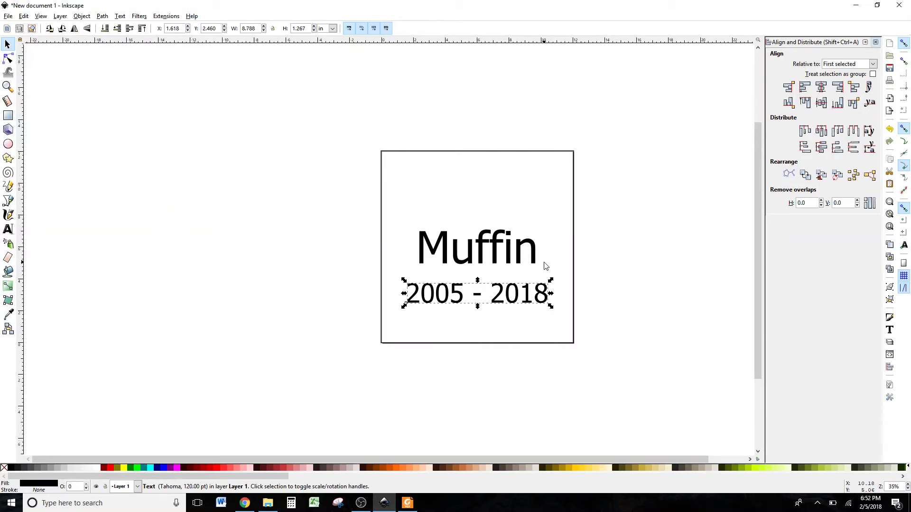
{"action": "key", "text": "Down"}
{"action": "key", "text": "Down"}
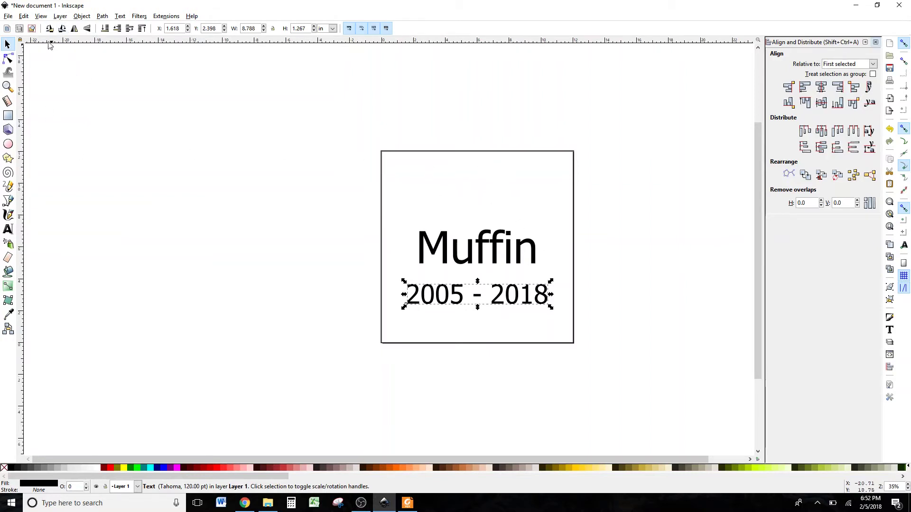
Import the 'paw' image file into the document as an embedded image
{"action": "left_click", "coordinate": [8, 17]}
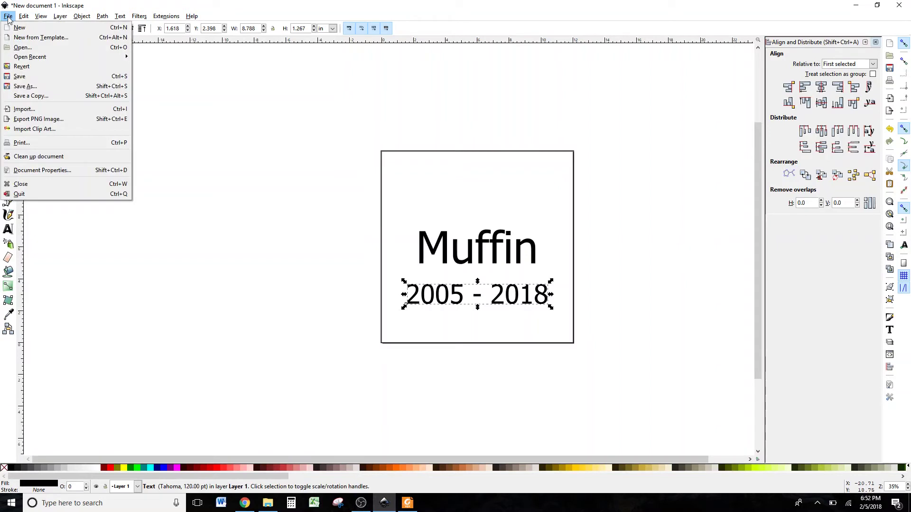
{"action": "left_click", "coordinate": [37, 112]}
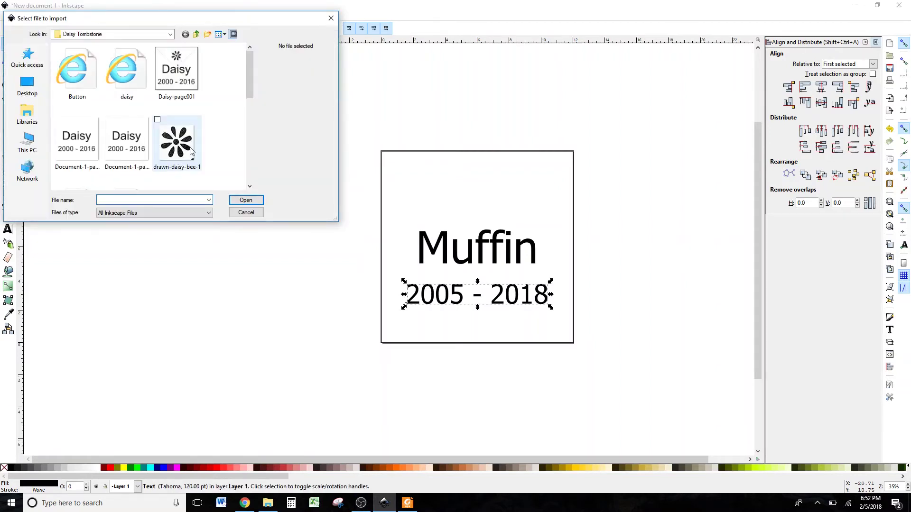
{"action": "left_click_drag", "start_coordinate": [251, 73], "coordinate": [252, 108]}
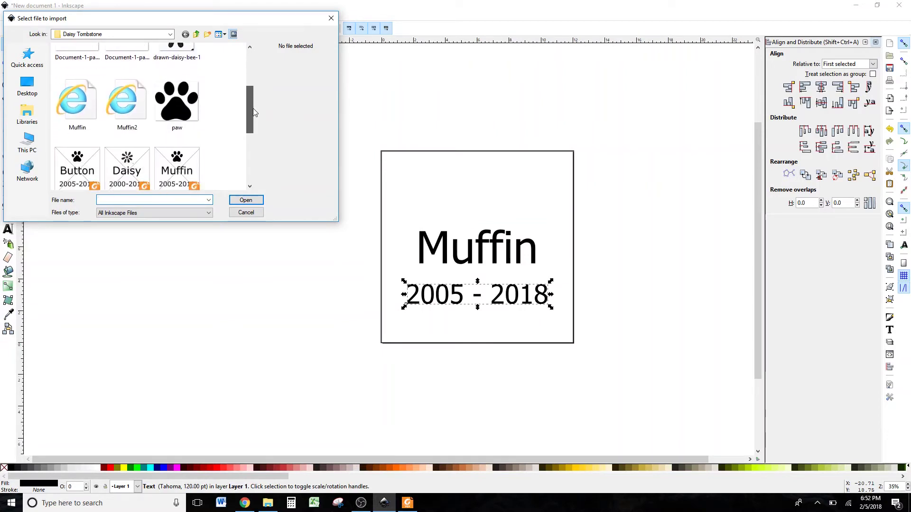
{"action": "left_click", "coordinate": [181, 107]}
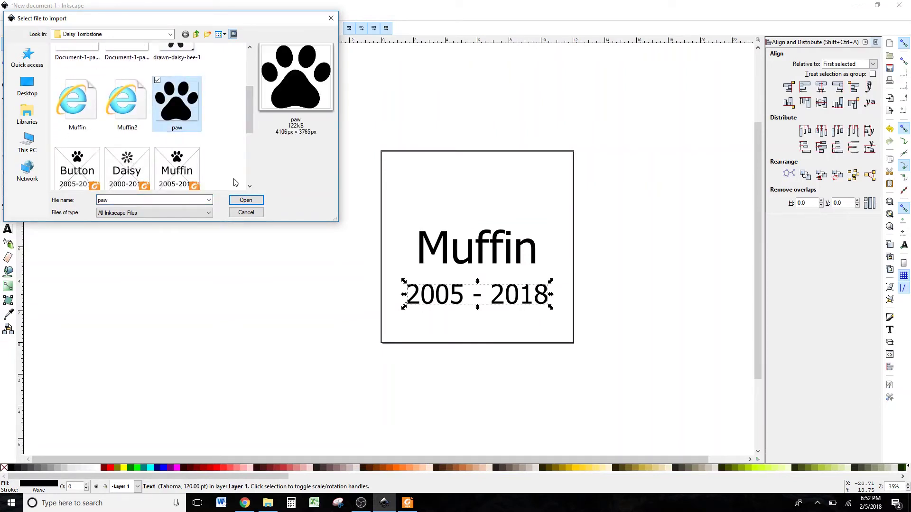
{"action": "left_click", "coordinate": [246, 200]}
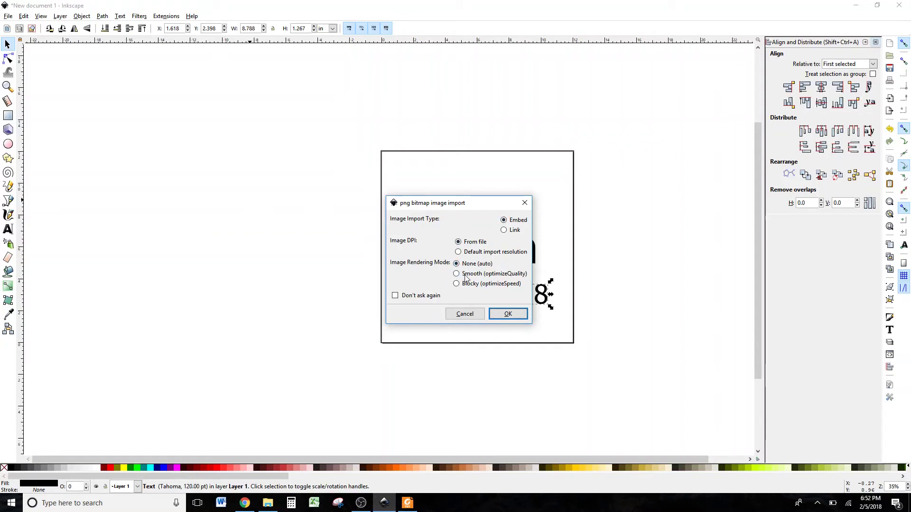
{"action": "left_click", "coordinate": [505, 314]}
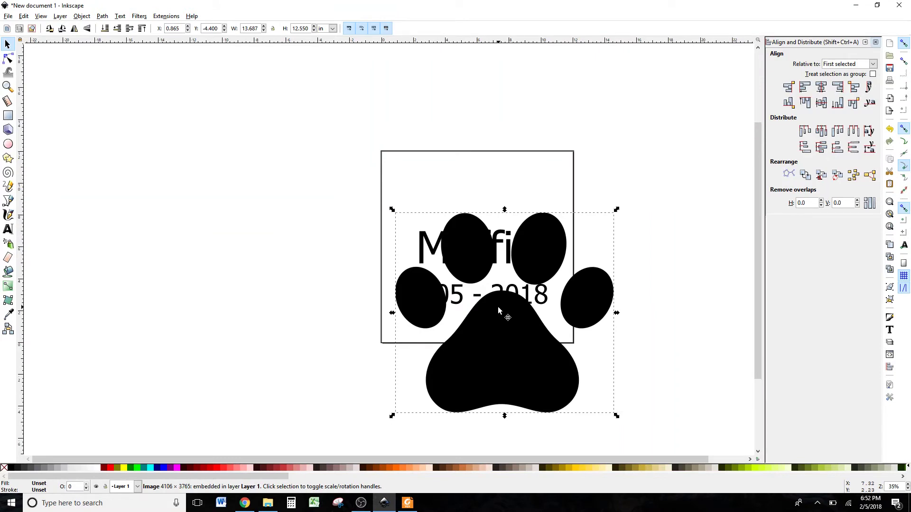
Scale the paw print down proportionally to about 3.17 × 2.91 in and place it above 'Muffin'
{"action": "left_click_drag", "start_coordinate": [618, 209], "coordinate": [553, 128]}
{"action": "key", "text": "ctrl+z"}
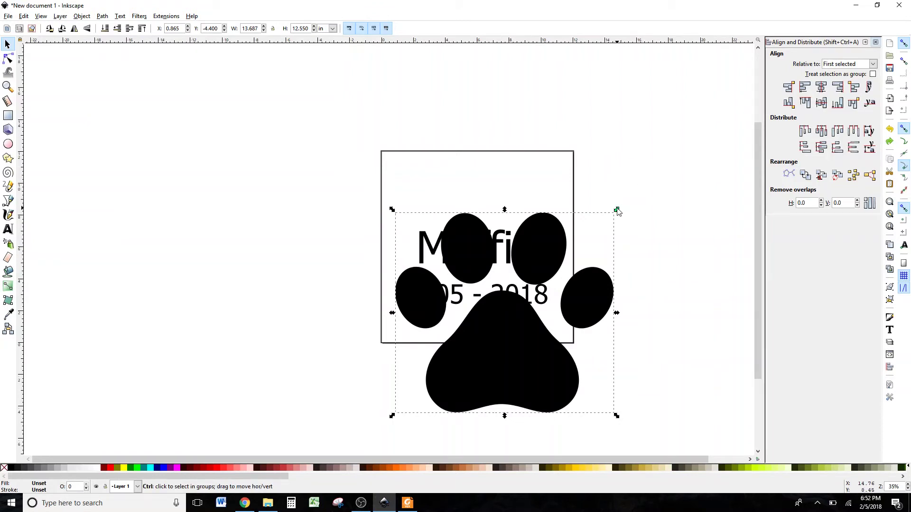
{"action": "left_click_drag", "start_coordinate": [616, 210], "coordinate": [452, 359]}
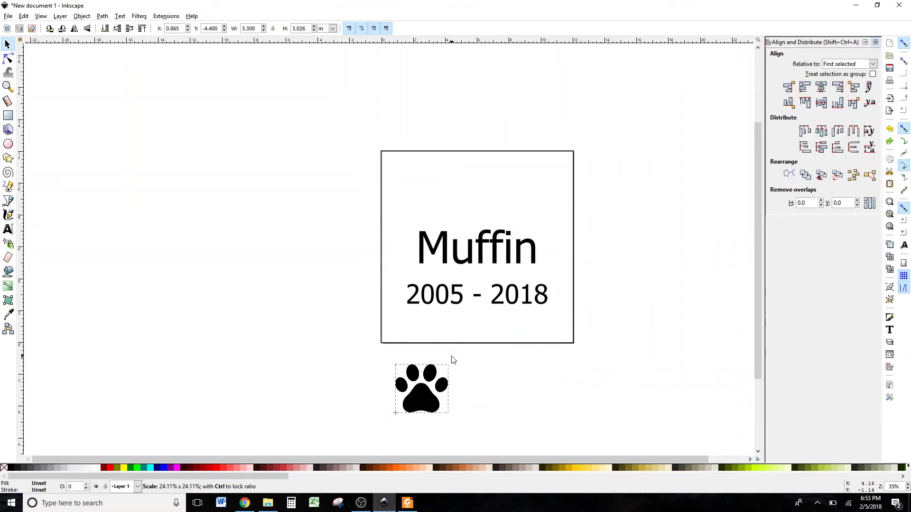
{"action": "left_click_drag", "start_coordinate": [451, 359], "coordinate": [451, 359]}
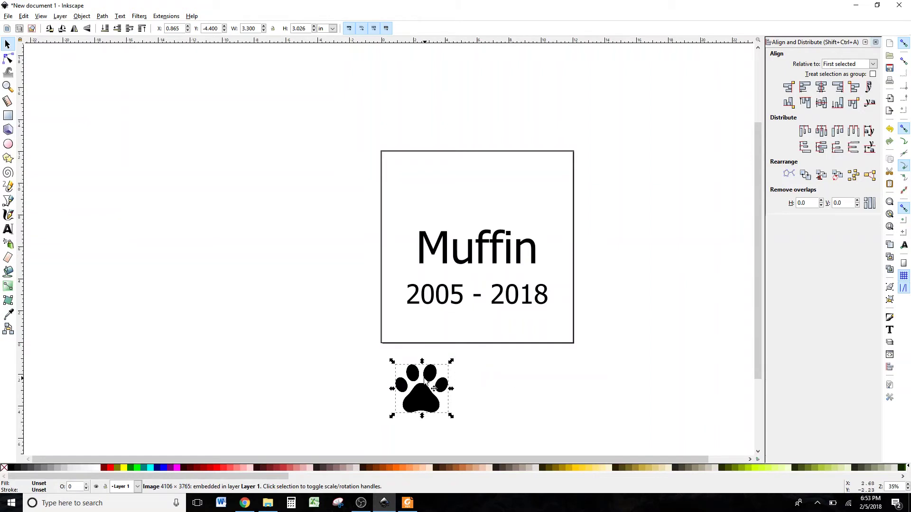
{"action": "left_click_drag", "start_coordinate": [425, 383], "coordinate": [481, 181]}
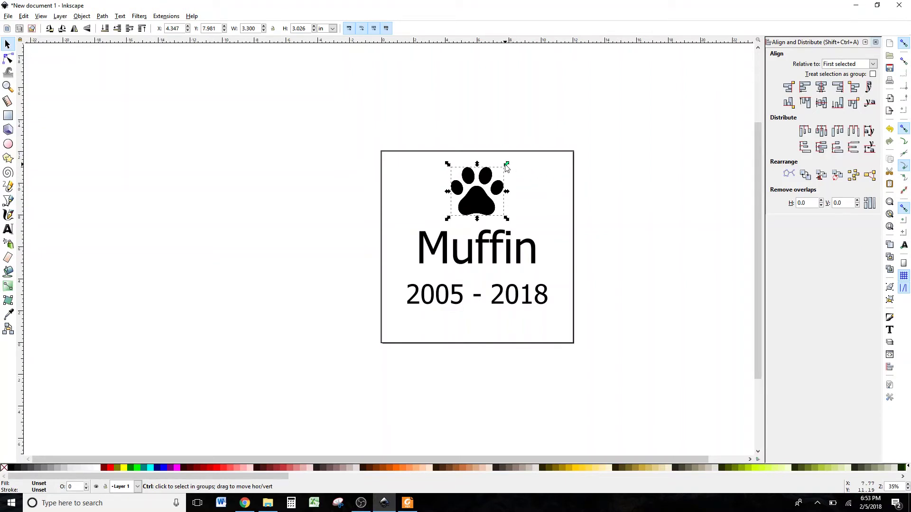
{"action": "left_click_drag", "start_coordinate": [506, 167], "coordinate": [504, 165]}
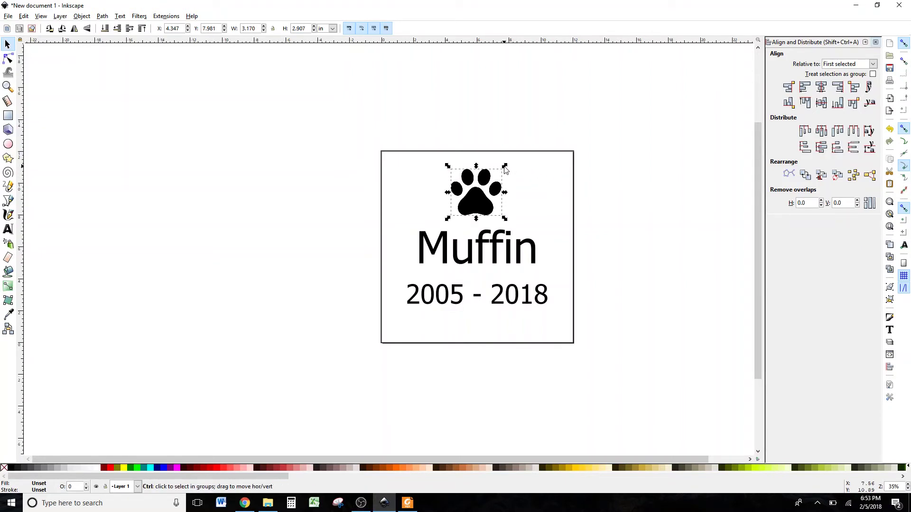
Centre the paw horizontally on the square with Align 'Center on vertical axis'
{"action": "left_click", "coordinate": [609, 183]}
{"action": "left_click", "coordinate": [577, 184]}
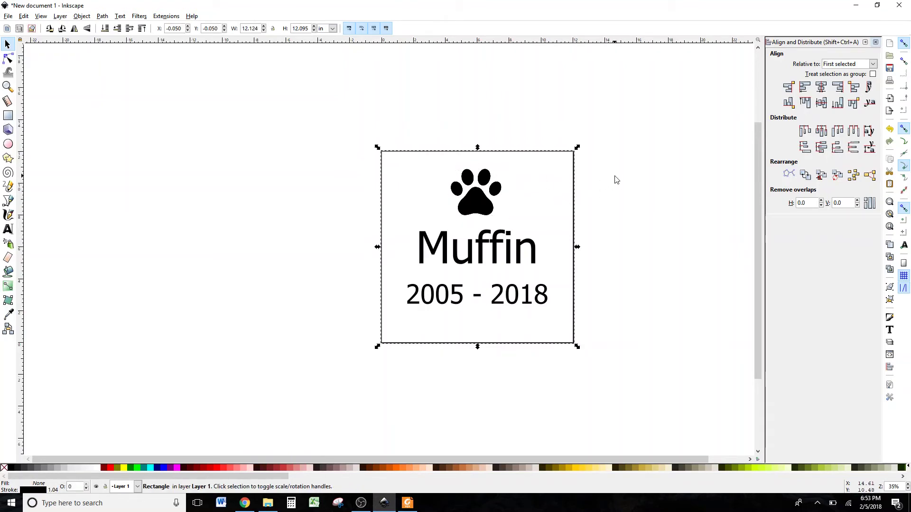
{"action": "left_click", "coordinate": [477, 189], "text": "shift"}
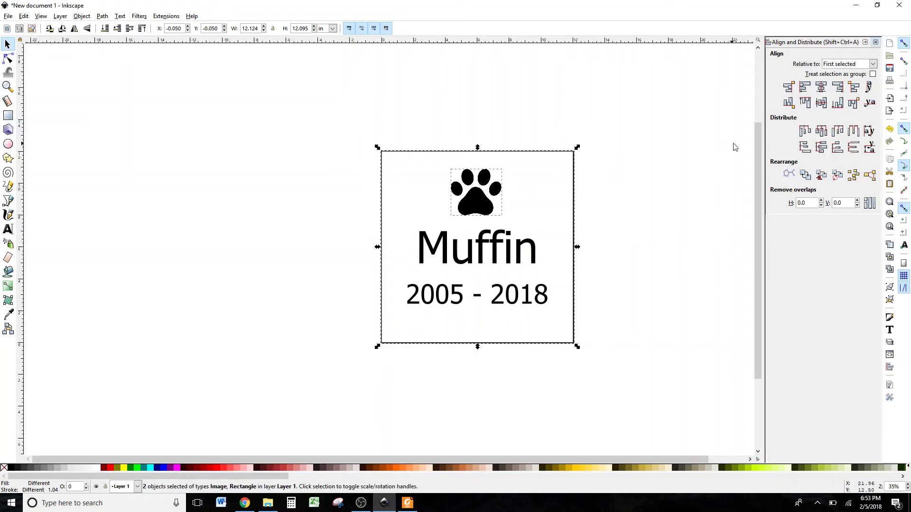
{"action": "left_click", "coordinate": [821, 90]}
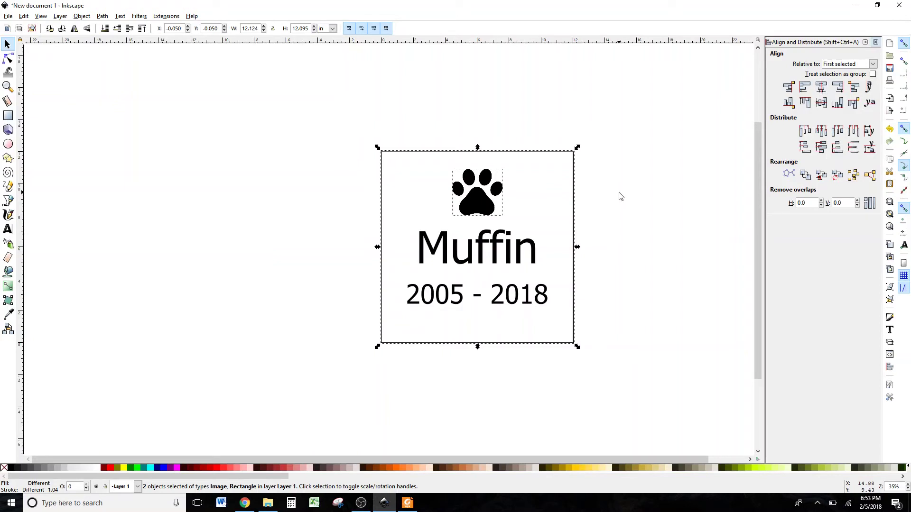
Nudge the paw up one step and the '2005 - 2018' text down two steps
{"action": "left_click", "coordinate": [620, 195]}
{"action": "left_click", "coordinate": [480, 200]}
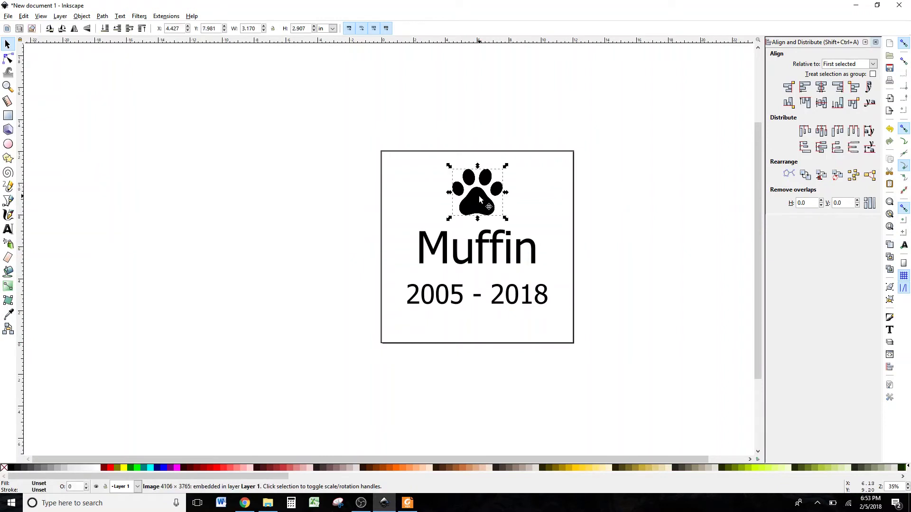
{"action": "key", "text": "Up"}
{"action": "key", "text": "Up"}
{"action": "key", "text": "Up"}
{"action": "key", "text": "Up"}
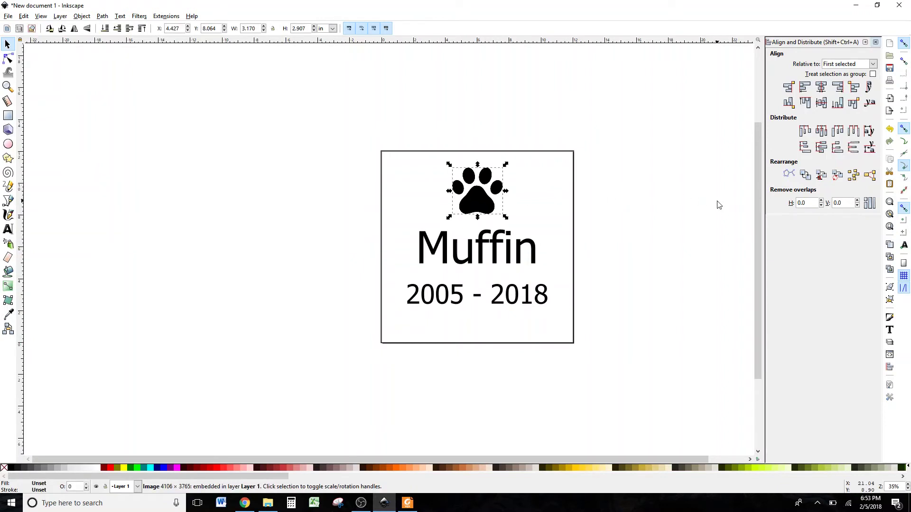
{"action": "left_click", "coordinate": [531, 296]}
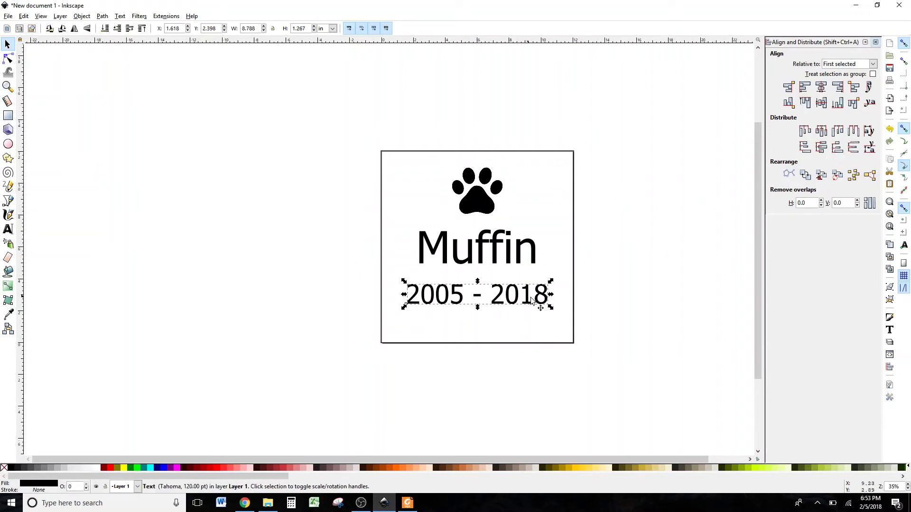
{"action": "key", "text": "Down"}
{"action": "key", "text": "Down"}
{"action": "key", "text": "Down"}
{"action": "key", "text": "Down"}
{"action": "key", "text": "Down"}
{"action": "key", "text": "Down"}
{"action": "key", "text": "Down"}
{"action": "key", "text": "Down"}
{"action": "key", "text": "Down"}
{"action": "key", "text": "Down"}
{"action": "key", "text": "Down"}
{"action": "key", "text": "Down"}
{"action": "key", "text": "Down"}
{"action": "key", "text": "Down"}
{"action": "key", "text": "Down"}
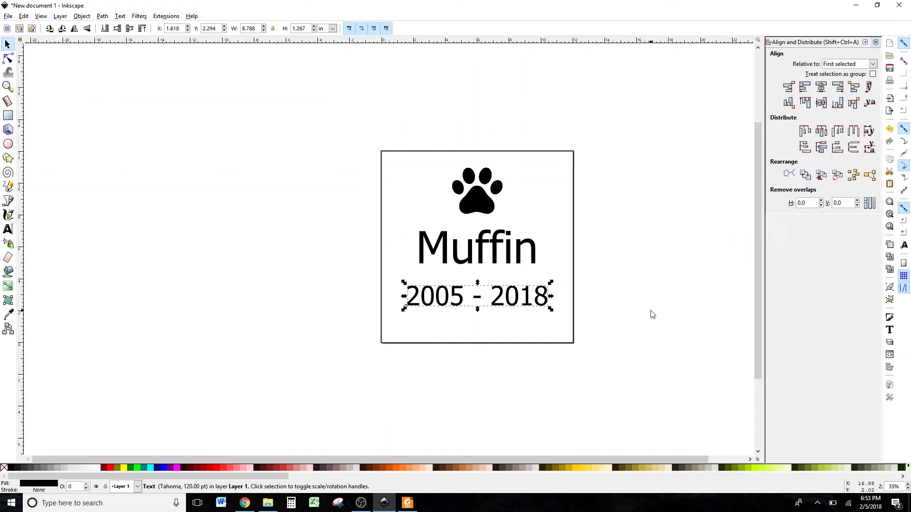
{"action": "key", "text": "Down"}
{"action": "key", "text": "Down"}
{"action": "key", "text": "Down"}
{"action": "key", "text": "Down"}
{"action": "key", "text": "Down"}
{"action": "key", "text": "Down"}
{"action": "key", "text": "Down"}
{"action": "key", "text": "Down"}
{"action": "key", "text": "Down"}
{"action": "key", "text": "Down"}
{"action": "key", "text": "Down"}
{"action": "key", "text": "Down"}
{"action": "key", "text": "Down"}
{"action": "key", "text": "Down"}
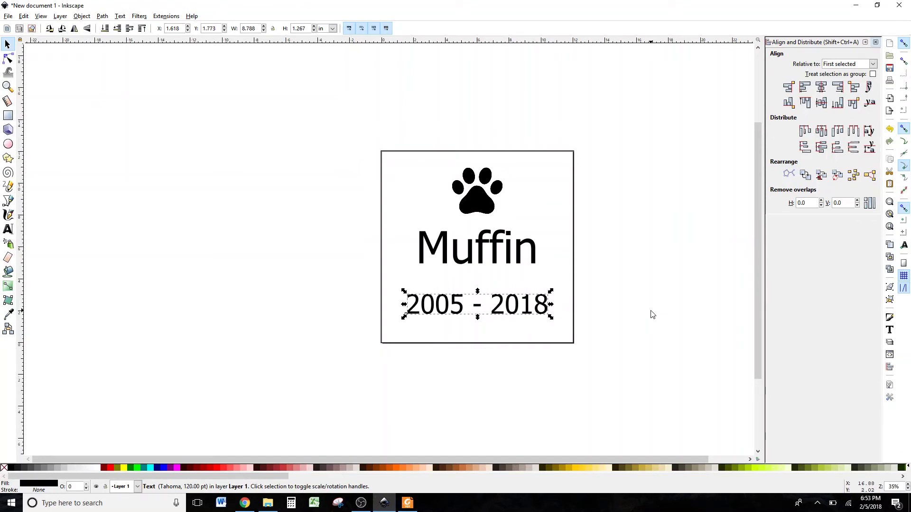
Nudge 'Muffin' and the paw each down two steps to even the spacing
{"action": "left_click", "coordinate": [496, 260]}
{"action": "key", "text": "Down"}
{"action": "key", "text": "Down"}
{"action": "key", "text": "Down"}
{"action": "key", "text": "Down"}
{"action": "key", "text": "Down"}
{"action": "key", "text": "Down"}
{"action": "key", "text": "Down"}
{"action": "key", "text": "Down"}
{"action": "key", "text": "Down"}
{"action": "key", "text": "Down"}
{"action": "key", "text": "Down"}
{"action": "key", "text": "Down"}
{"action": "key", "text": "Down"}
{"action": "key", "text": "Down"}
{"action": "key", "text": "Down"}
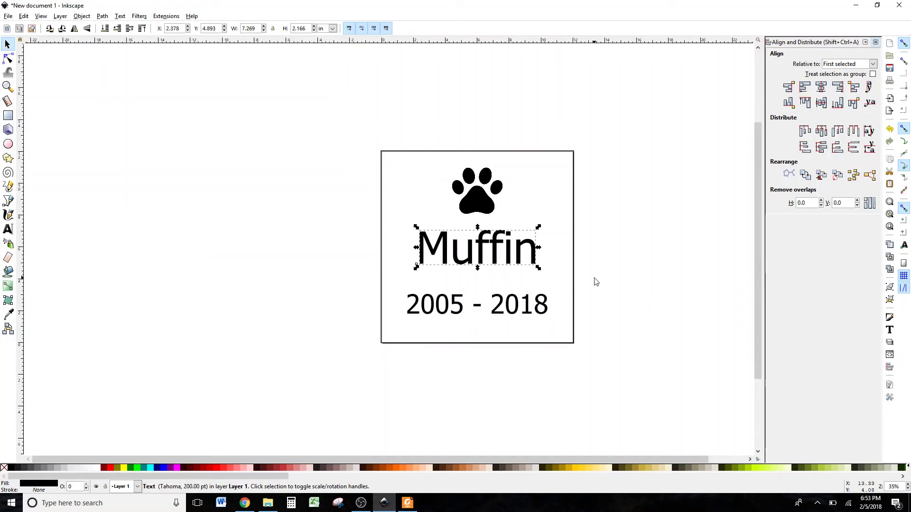
{"action": "key", "text": "Down"}
{"action": "key", "text": "Down"}
{"action": "key", "text": "Down"}
{"action": "key", "text": "Down"}
{"action": "key", "text": "Down"}
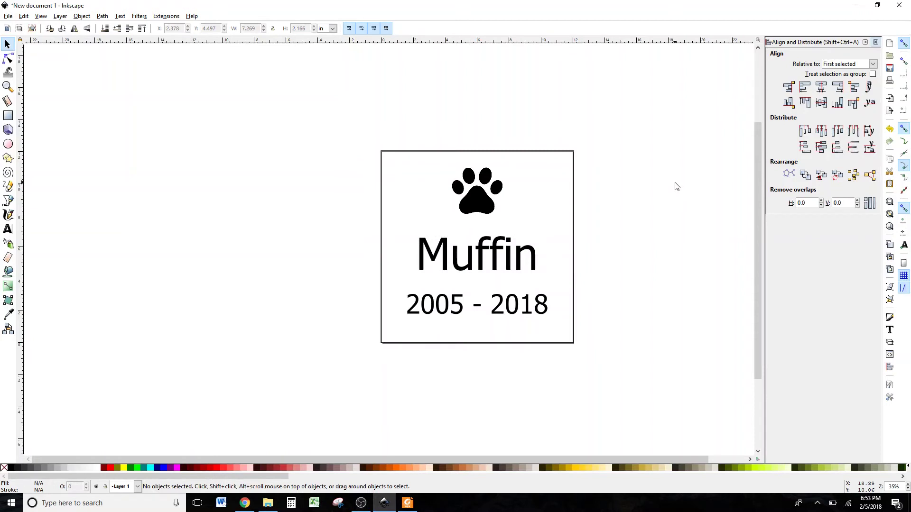
{"action": "left_click", "coordinate": [498, 193]}
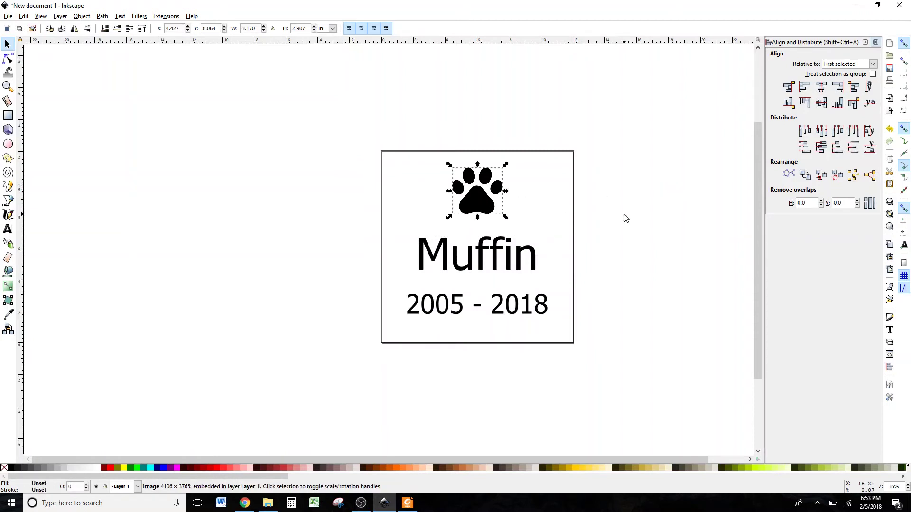
{"action": "key", "text": "Down"}
{"action": "key", "text": "Down"}
{"action": "key", "text": "Down"}
{"action": "key", "text": "Down"}
{"action": "key", "text": "Down"}
{"action": "key", "text": "Down"}
{"action": "key", "text": "Down"}
{"action": "key", "text": "Down"}
{"action": "key", "text": "Down"}
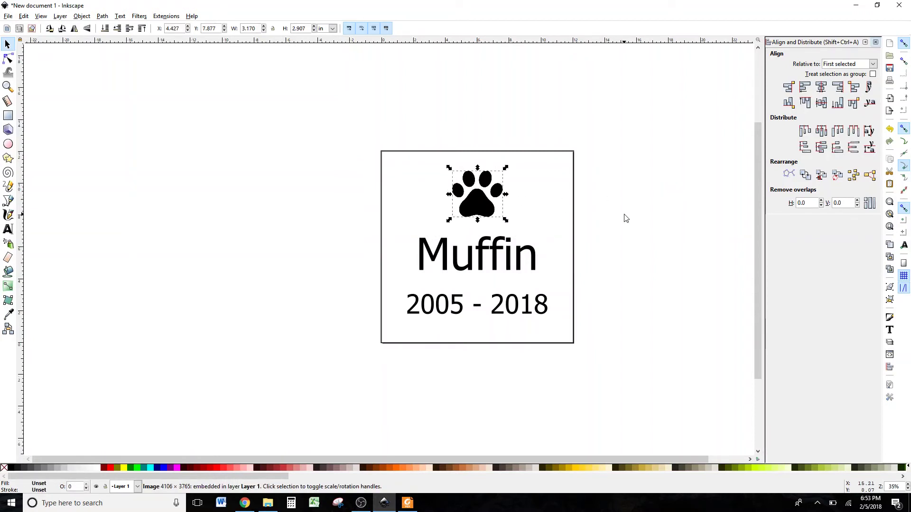
{"action": "key", "text": "Down"}
{"action": "key", "text": "Escape"}
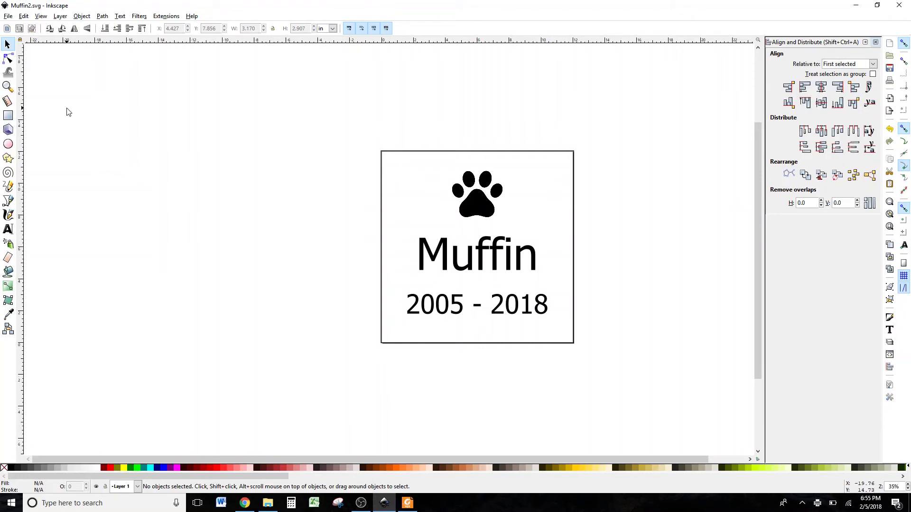
Draw Bezier lines from top-left to bottom-right and top-right to bottom-left corners of the square
{"action": "left_click", "coordinate": [8, 202]}
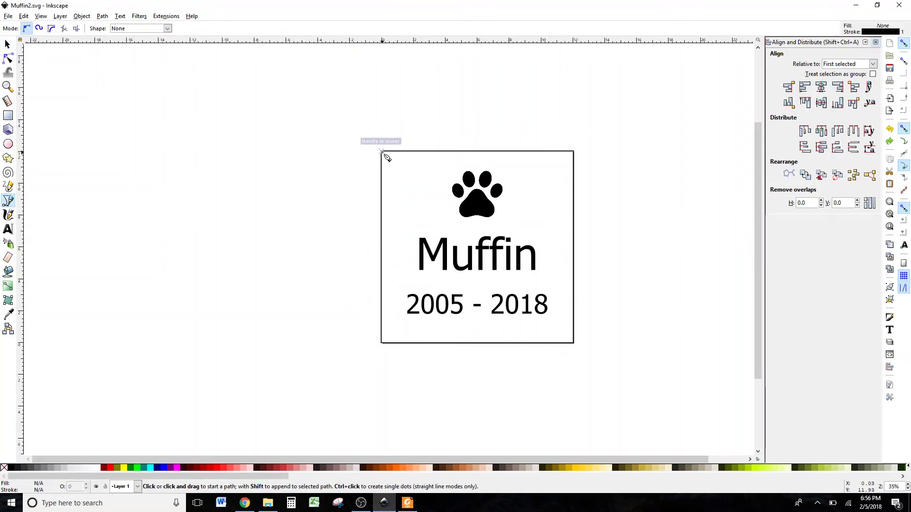
{"action": "left_click", "coordinate": [382, 151]}
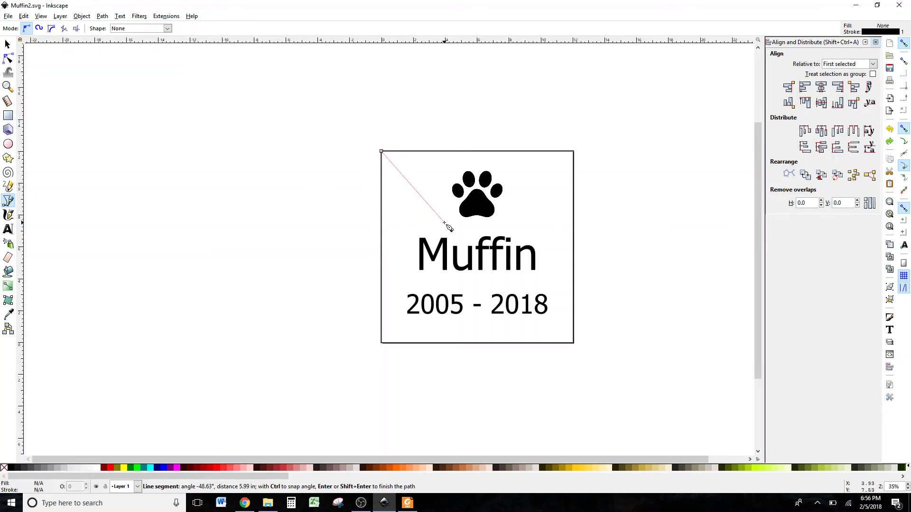
{"action": "double_click", "coordinate": [578, 349]}
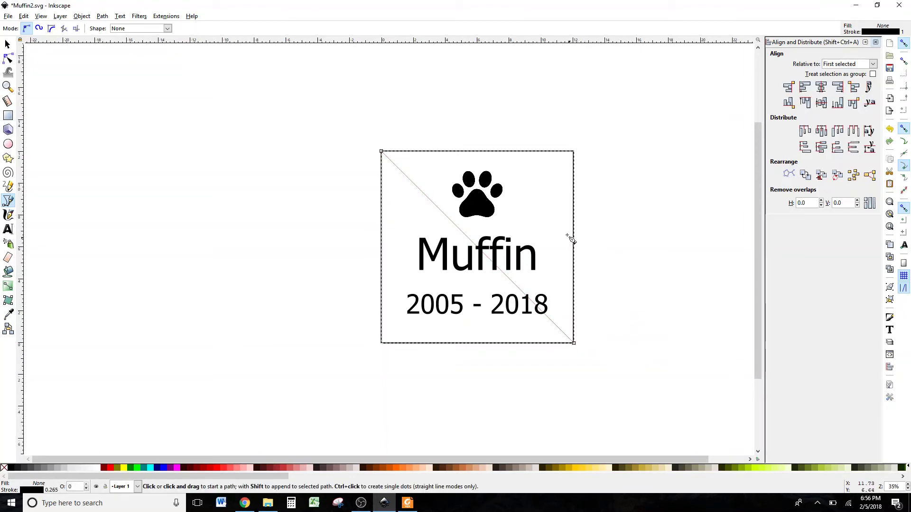
{"action": "left_click", "coordinate": [574, 152]}
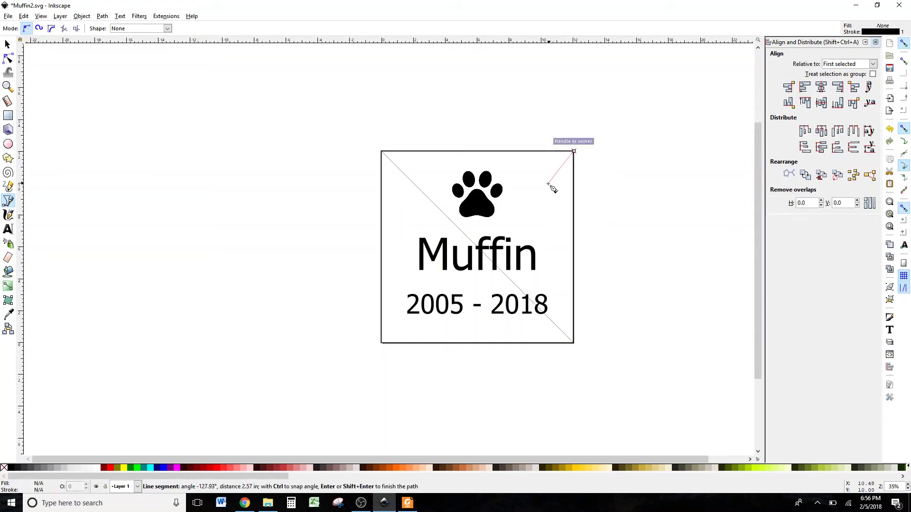
{"action": "double_click", "coordinate": [381, 343]}
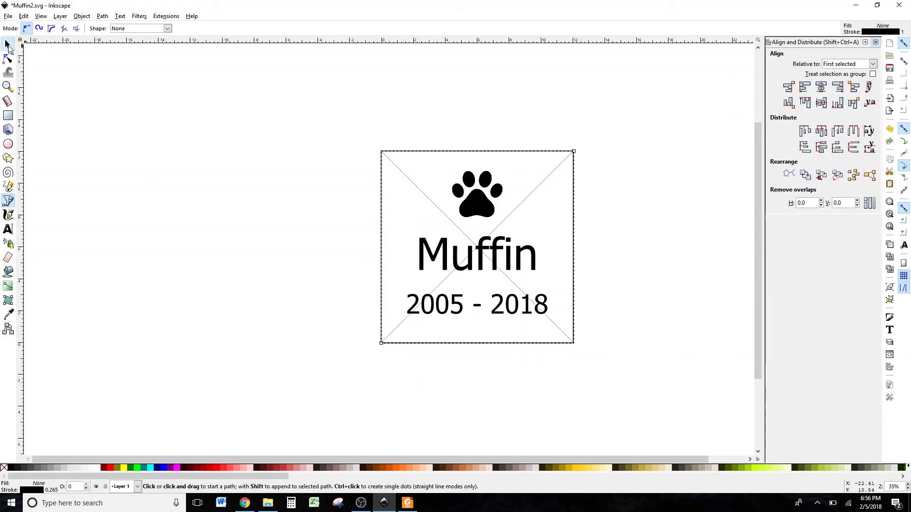
{"action": "left_click", "coordinate": [8, 46]}
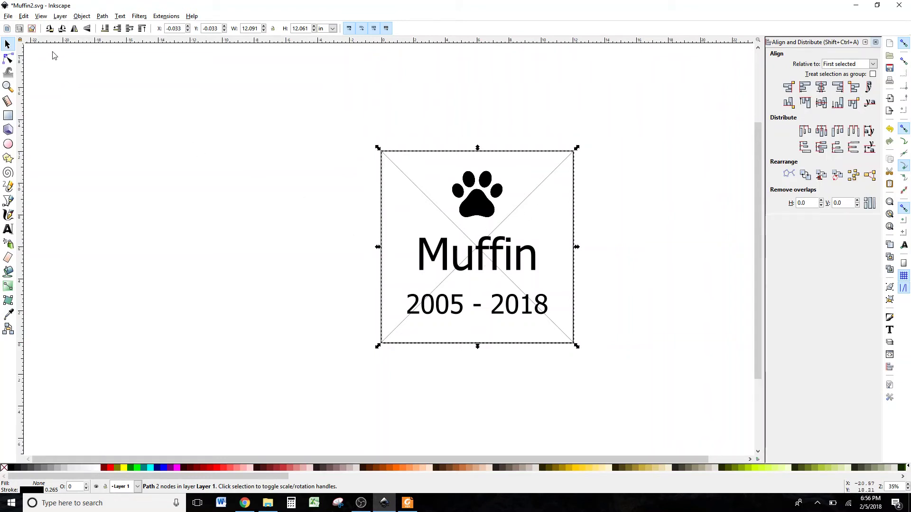
Save the design over the existing Muffin2.svg and open the Print dialog for Foxit Reader PDF Printer
{"action": "left_click", "coordinate": [8, 17]}
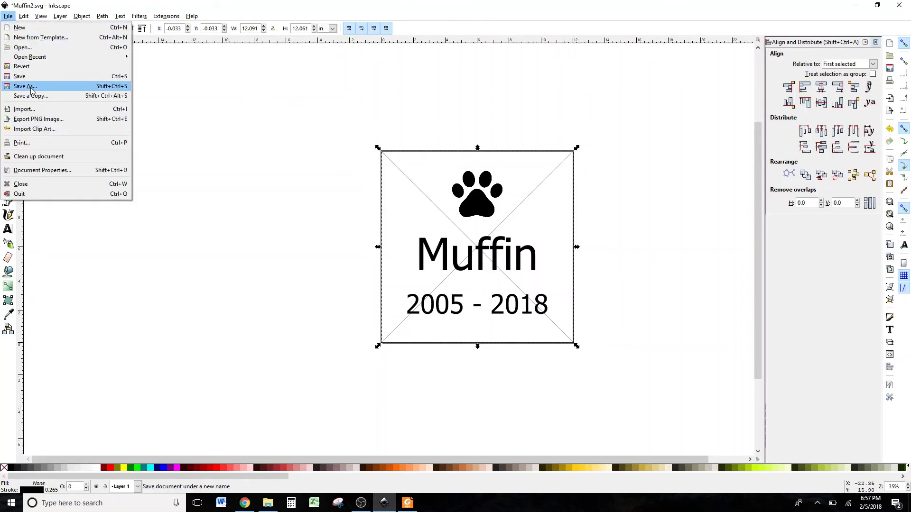
{"action": "left_click", "coordinate": [19, 76]}
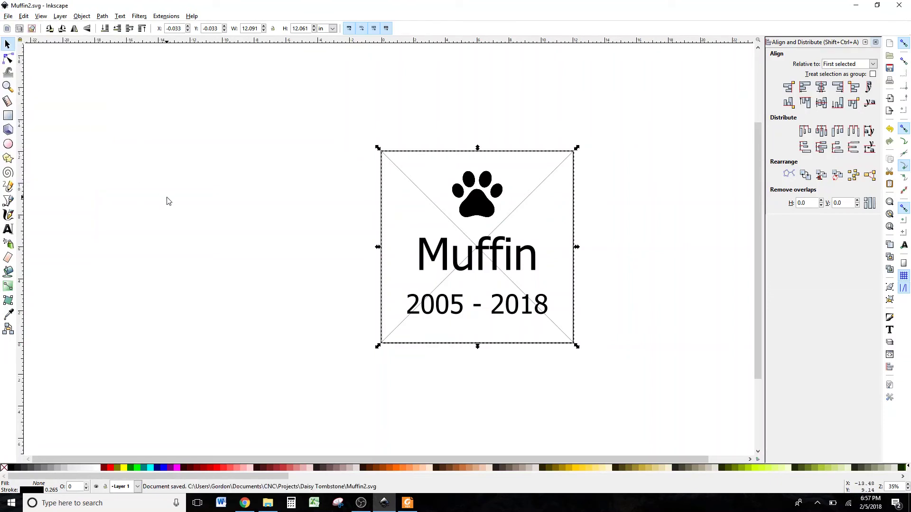
{"action": "left_click", "coordinate": [8, 17]}
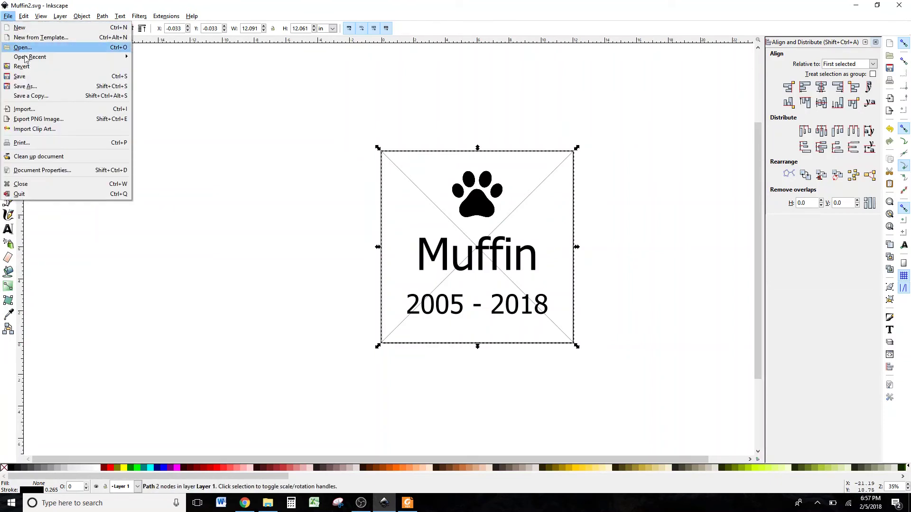
{"action": "left_click", "coordinate": [21, 88]}
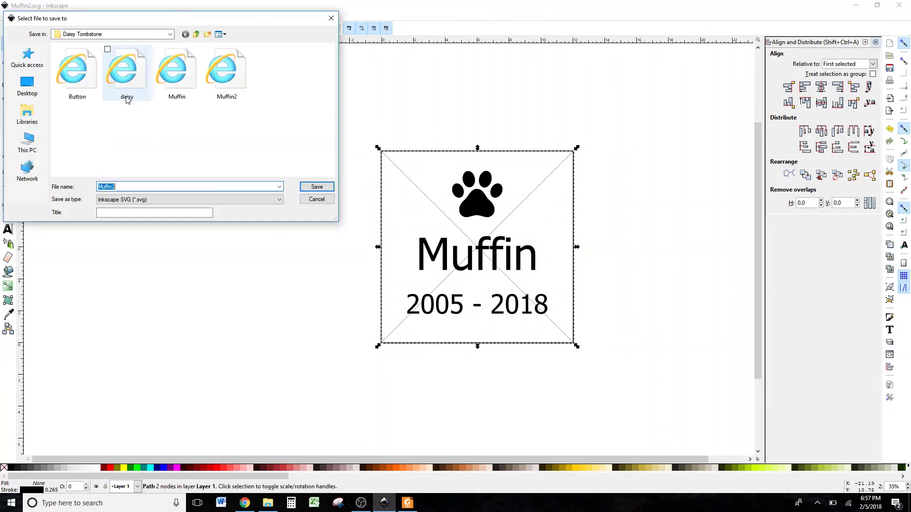
{"action": "left_click", "coordinate": [231, 93]}
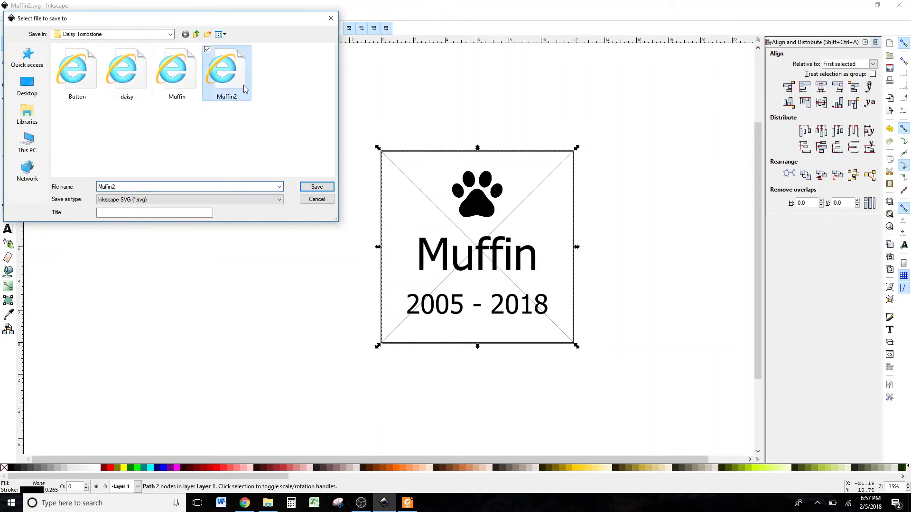
{"action": "left_click", "coordinate": [317, 187]}
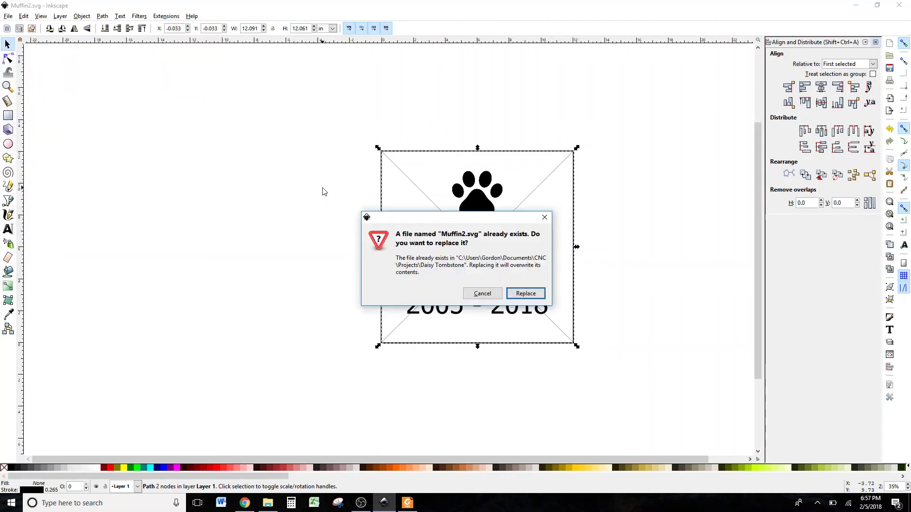
{"action": "left_click", "coordinate": [510, 291]}
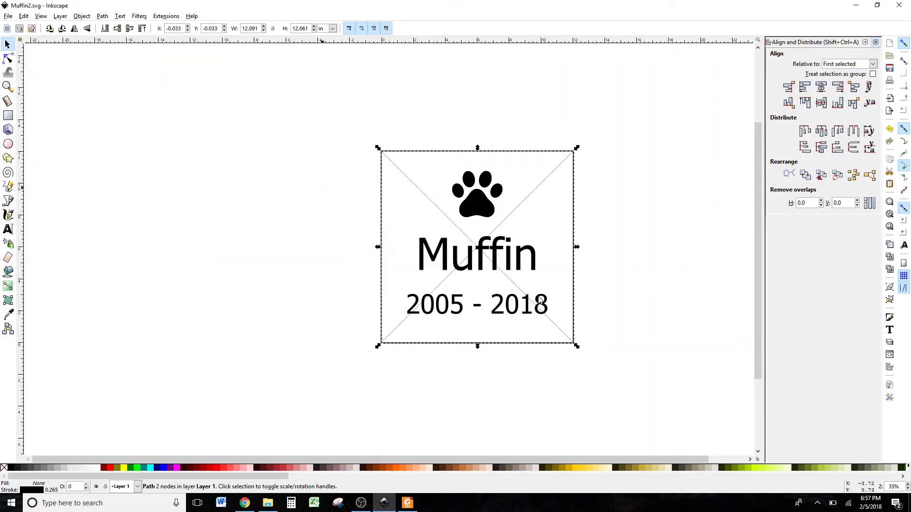
{"action": "left_click", "coordinate": [8, 16]}
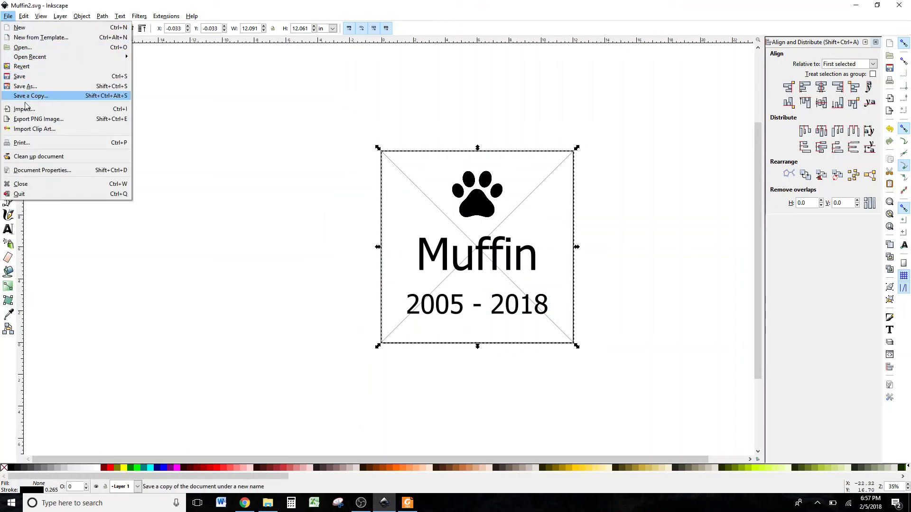
{"action": "left_click", "coordinate": [21, 142]}
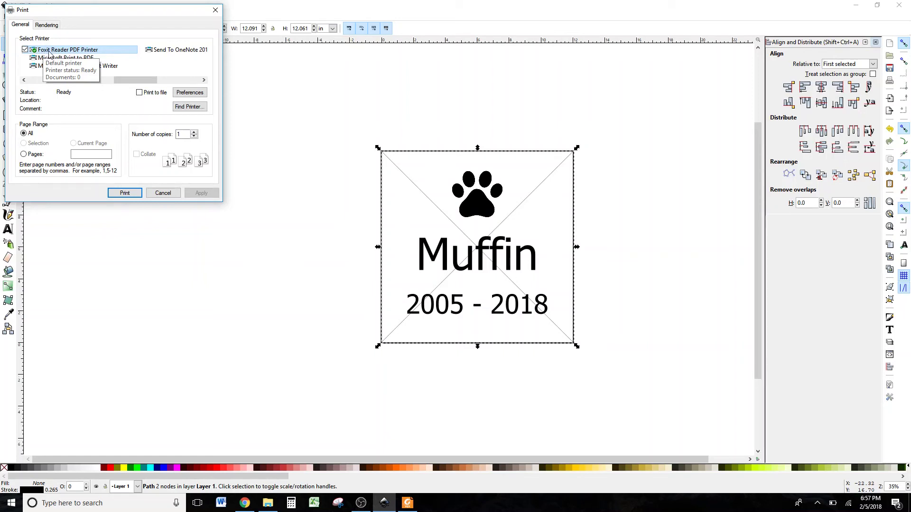
Print the design to PDF as 'Print Muffin2.svg', overwriting the earlier PDF
{"action": "left_click", "coordinate": [125, 193]}
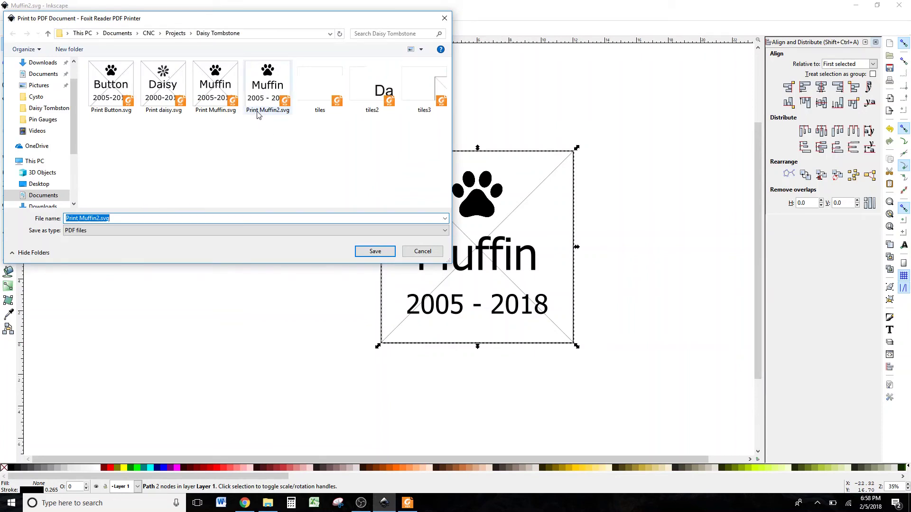
{"action": "double_click", "coordinate": [270, 90]}
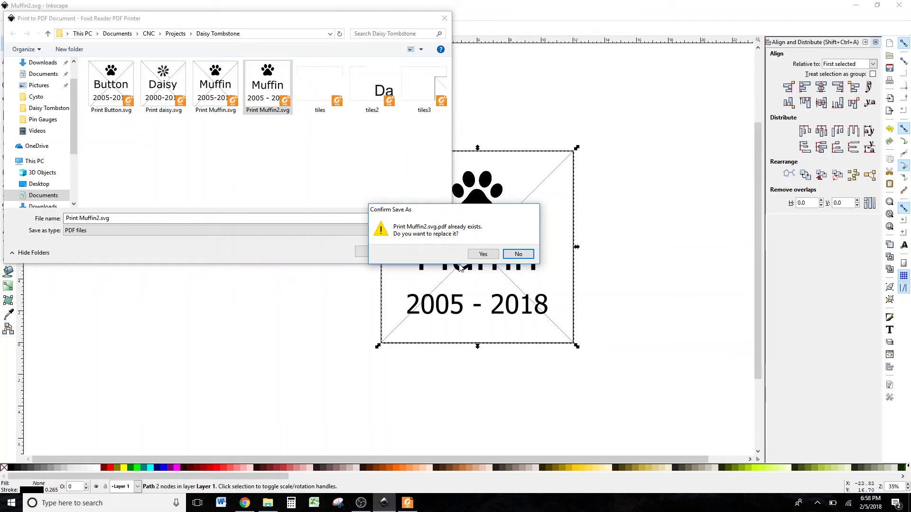
{"action": "key", "text": "Return"}
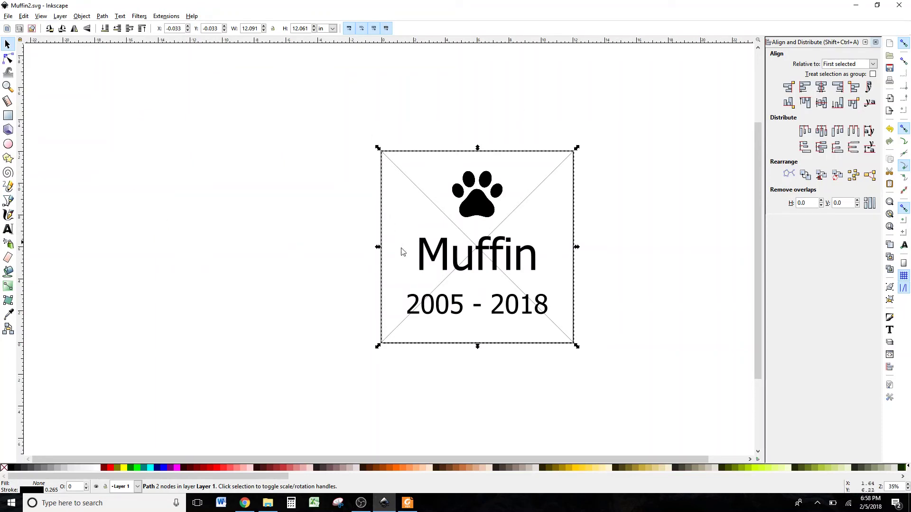
Open Print Muffin2.svg.pdf in Foxit Reader from the project folder
{"action": "left_click", "coordinate": [408, 503]}
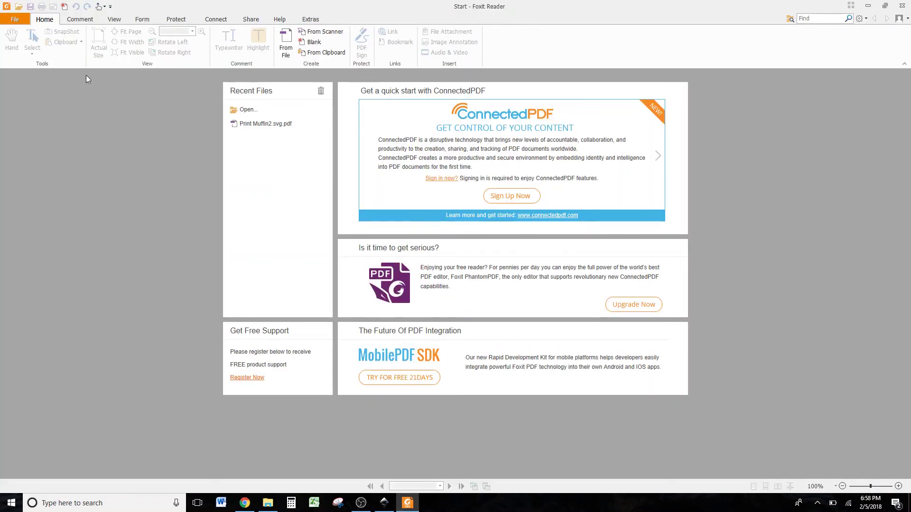
{"action": "left_click", "coordinate": [15, 20]}
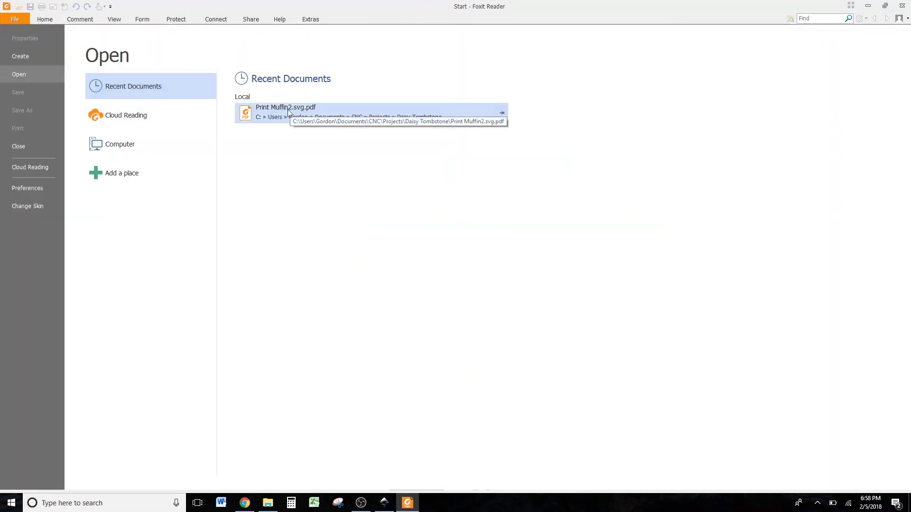
{"action": "left_click", "coordinate": [122, 146]}
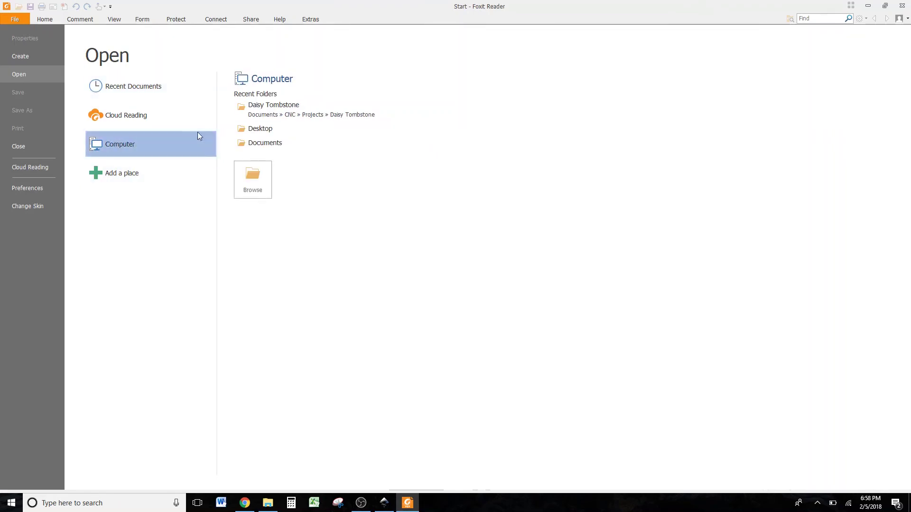
{"action": "left_click", "coordinate": [265, 143]}
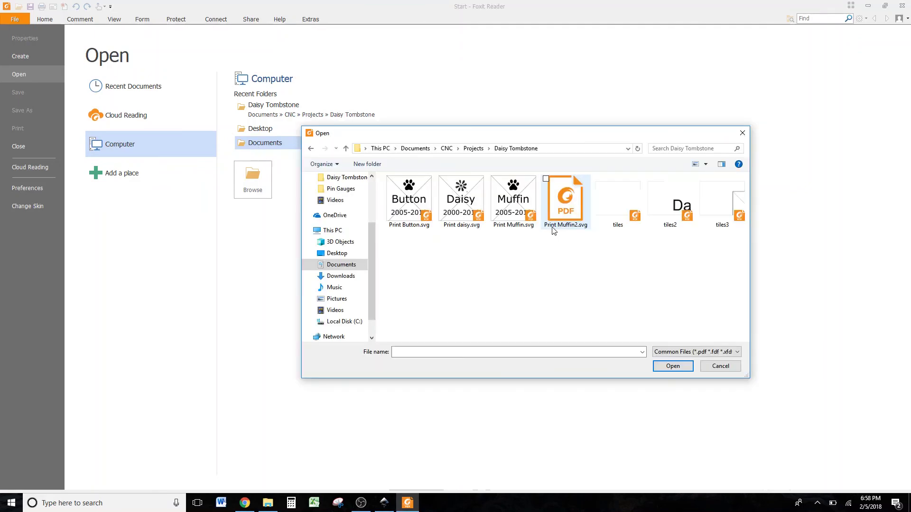
{"action": "double_click", "coordinate": [565, 202]}
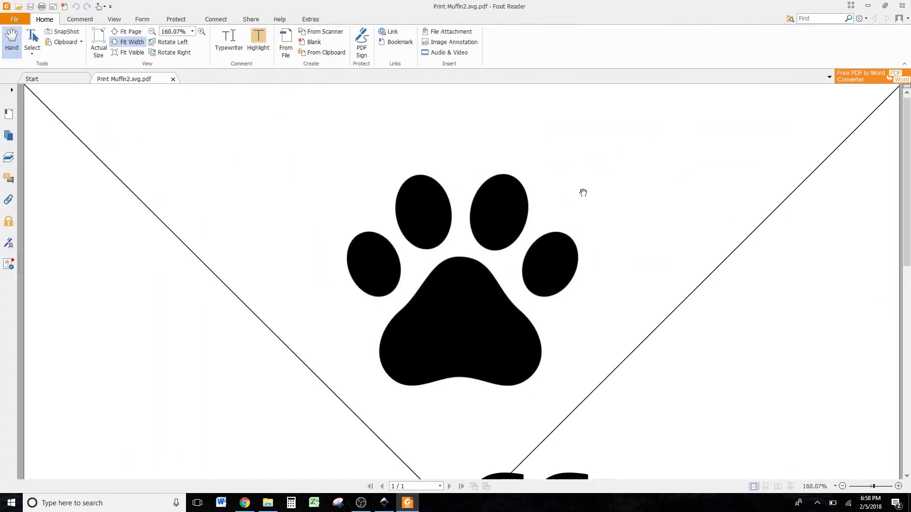
Scroll through the PDF page to check the paw, 'Muffin', '2005 - 2018' and cross lines
{"action": "scroll", "coordinate": [542, 225], "scroll_direction": "down", "scroll_amount": 2}
{"action": "scroll", "coordinate": [543, 223], "scroll_direction": "down", "scroll_amount": 5}
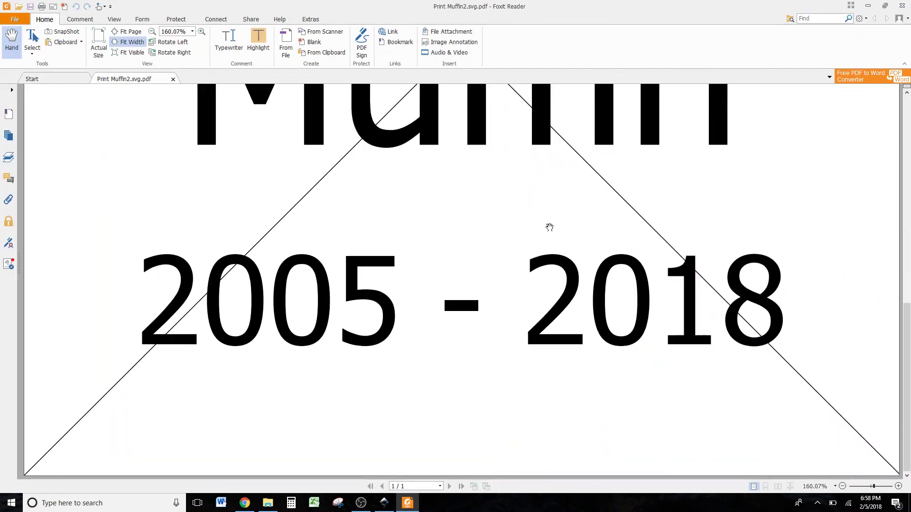
{"action": "scroll", "coordinate": [549, 229], "scroll_direction": "up", "scroll_amount": 3}
{"action": "scroll", "coordinate": [549, 229], "scroll_direction": "up", "scroll_amount": 2}
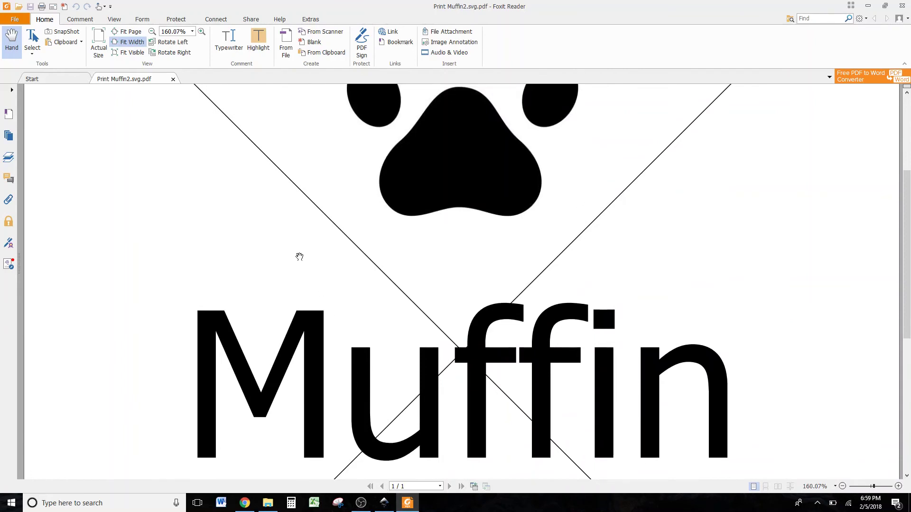
{"action": "scroll", "coordinate": [503, 410], "scroll_direction": "down", "scroll_amount": 3}
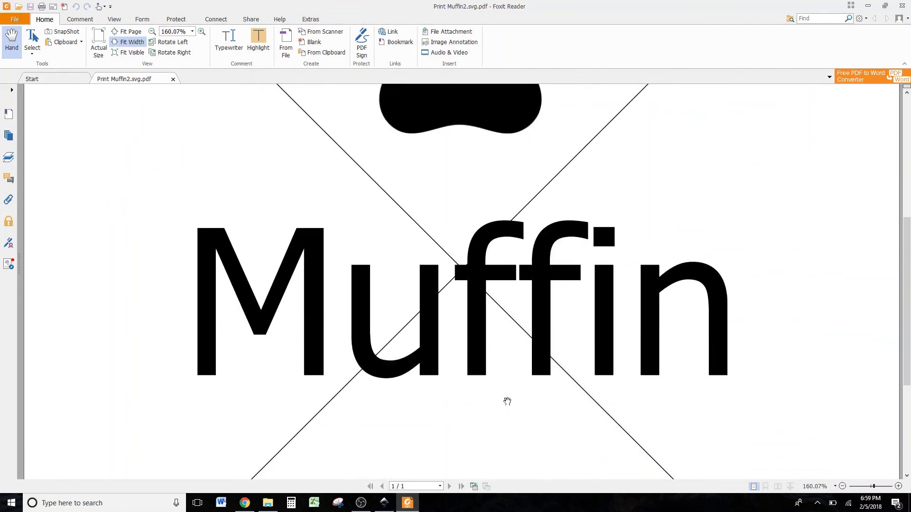
{"action": "scroll", "coordinate": [505, 401], "scroll_direction": "up", "scroll_amount": 5}
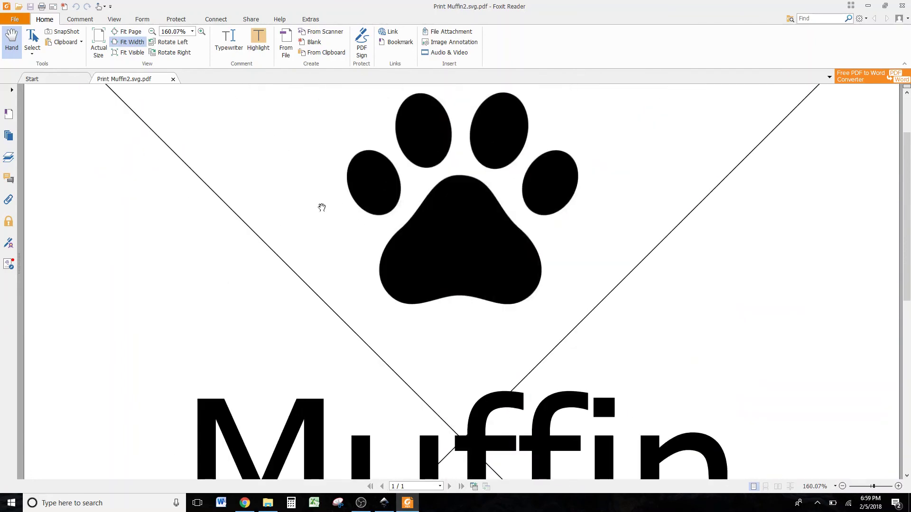
{"action": "left_click", "coordinate": [17, 20]}
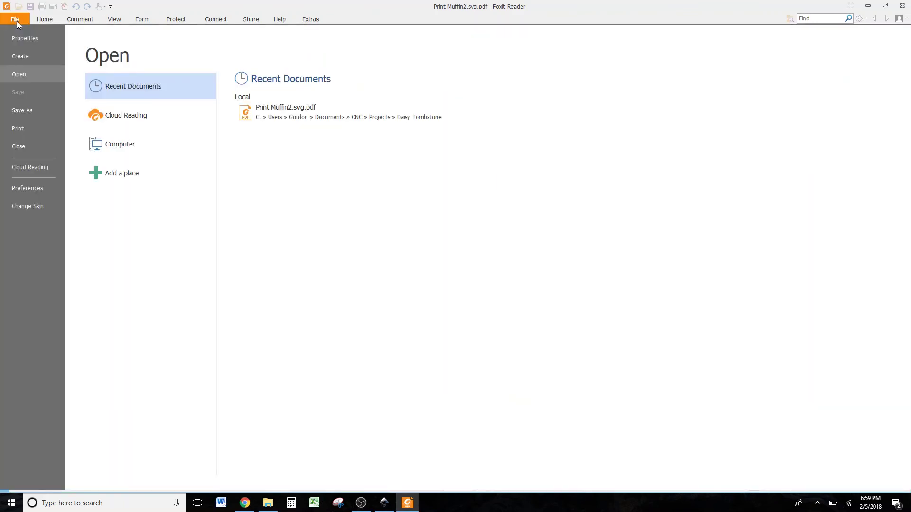
Set Foxit's print to Tile Large Pages with a 0.5 inch overlap
{"action": "left_click", "coordinate": [19, 128]}
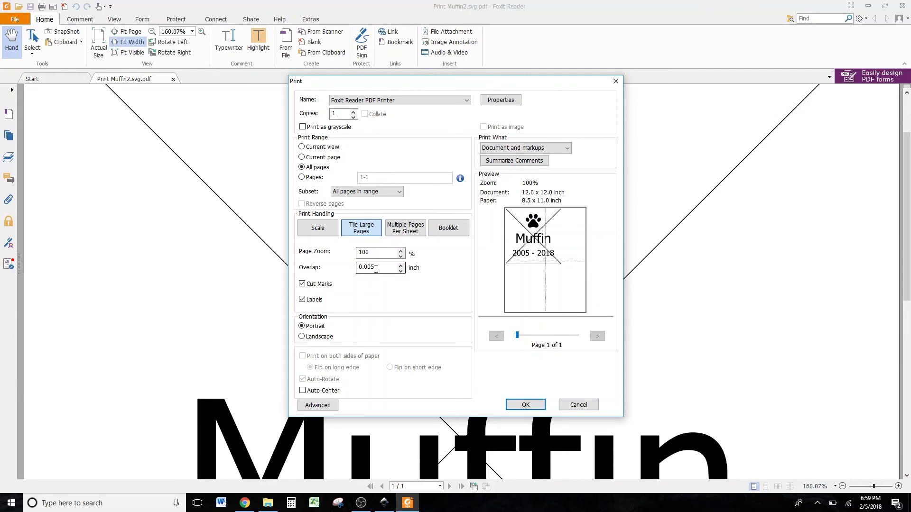
{"action": "left_click", "coordinate": [376, 268]}
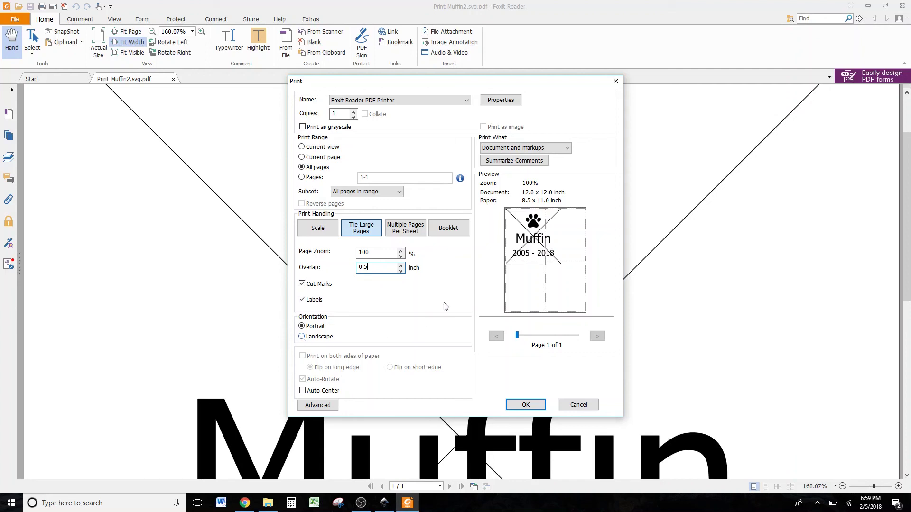
Print the tiled page on landscape 11 × 8.5 in paper with Auto-Center off
{"action": "left_click", "coordinate": [303, 337]}
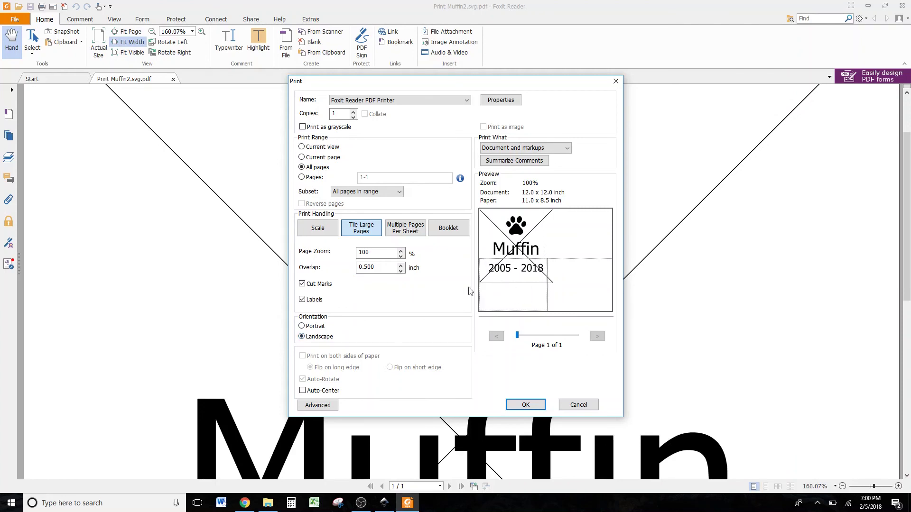
{"action": "left_click", "coordinate": [302, 390]}
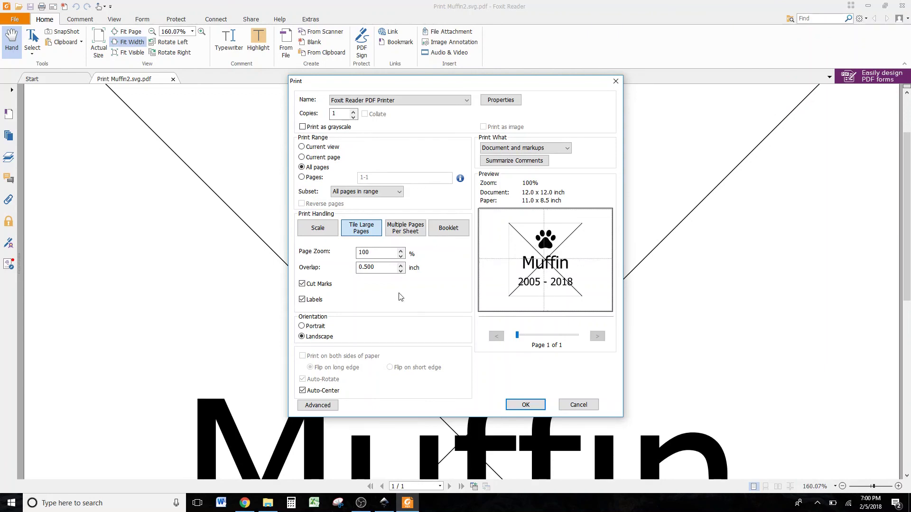
{"action": "left_click", "coordinate": [302, 391]}
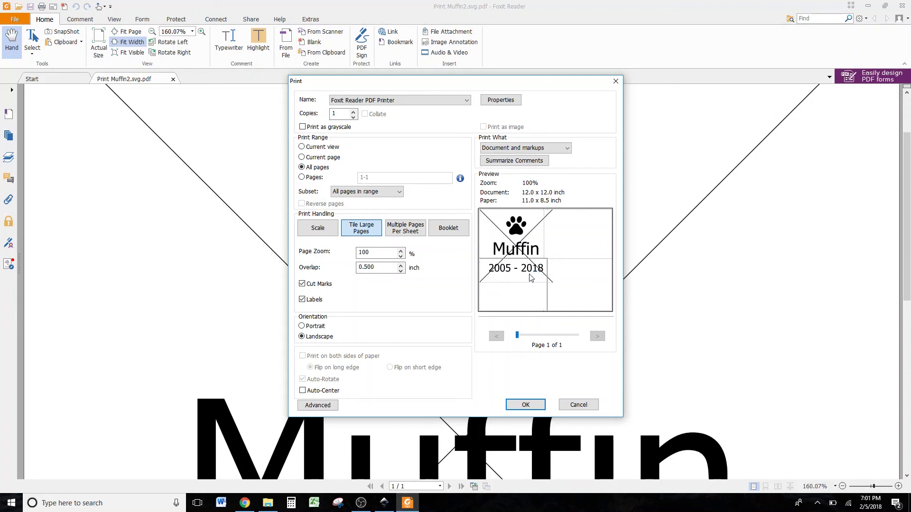
{"action": "left_click", "coordinate": [541, 407]}
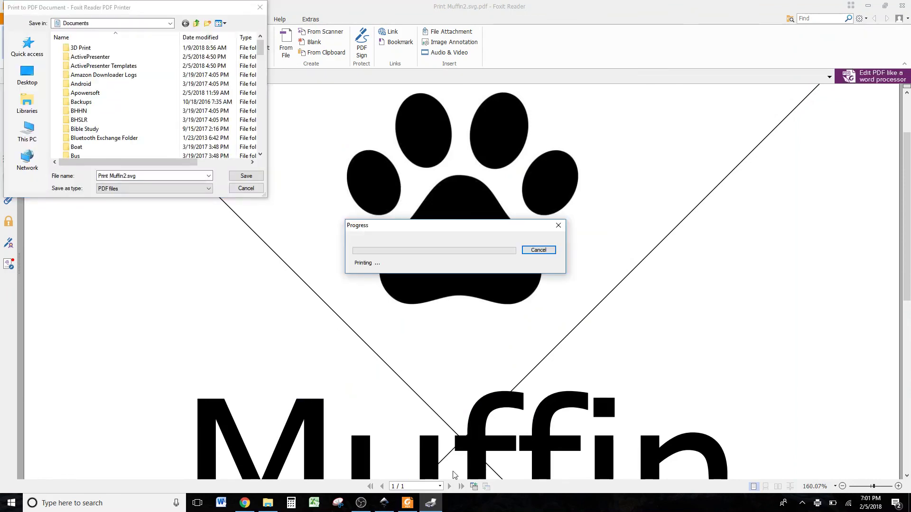
{"action": "left_click", "coordinate": [363, 505]}
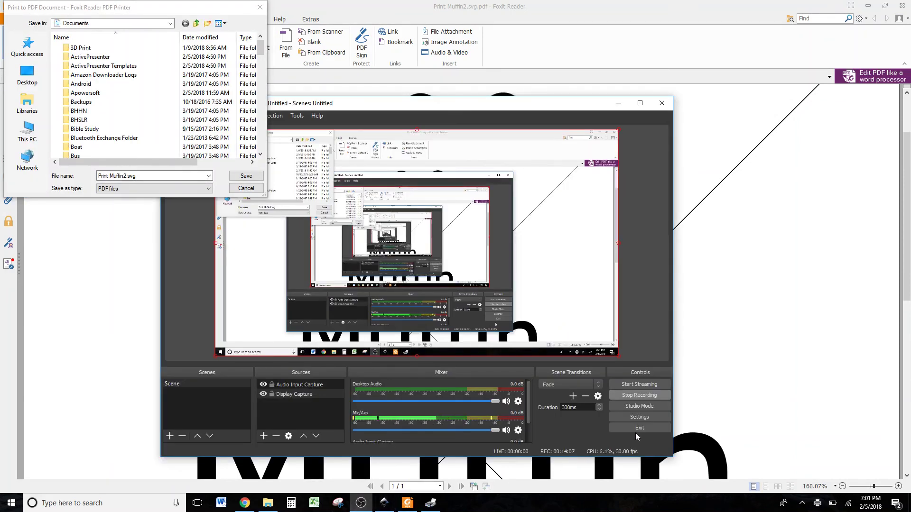